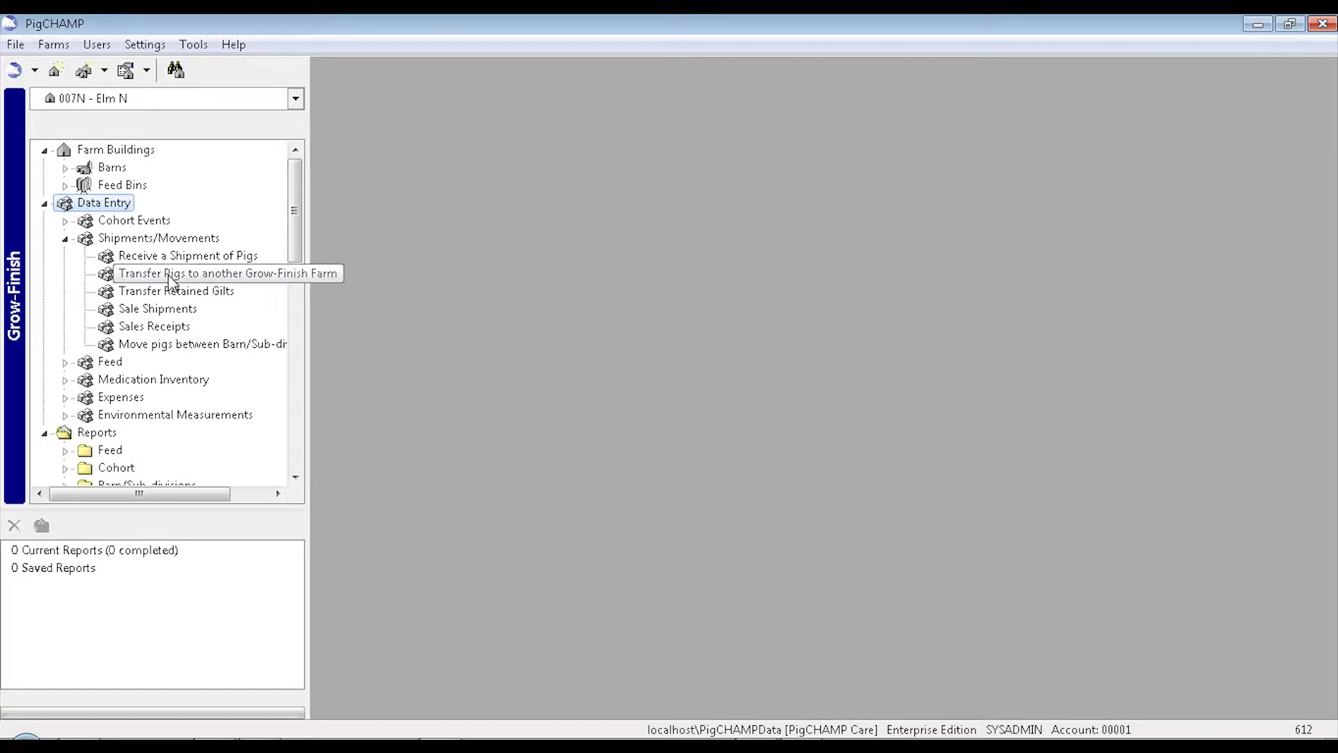
Step: Add PRRS Vaccinated and Circovirus Vaccinated to the selected data items of the Transfer Pigs to another Grow-Finish Farm event
{"action": "left_click", "coordinate": [170, 276]}
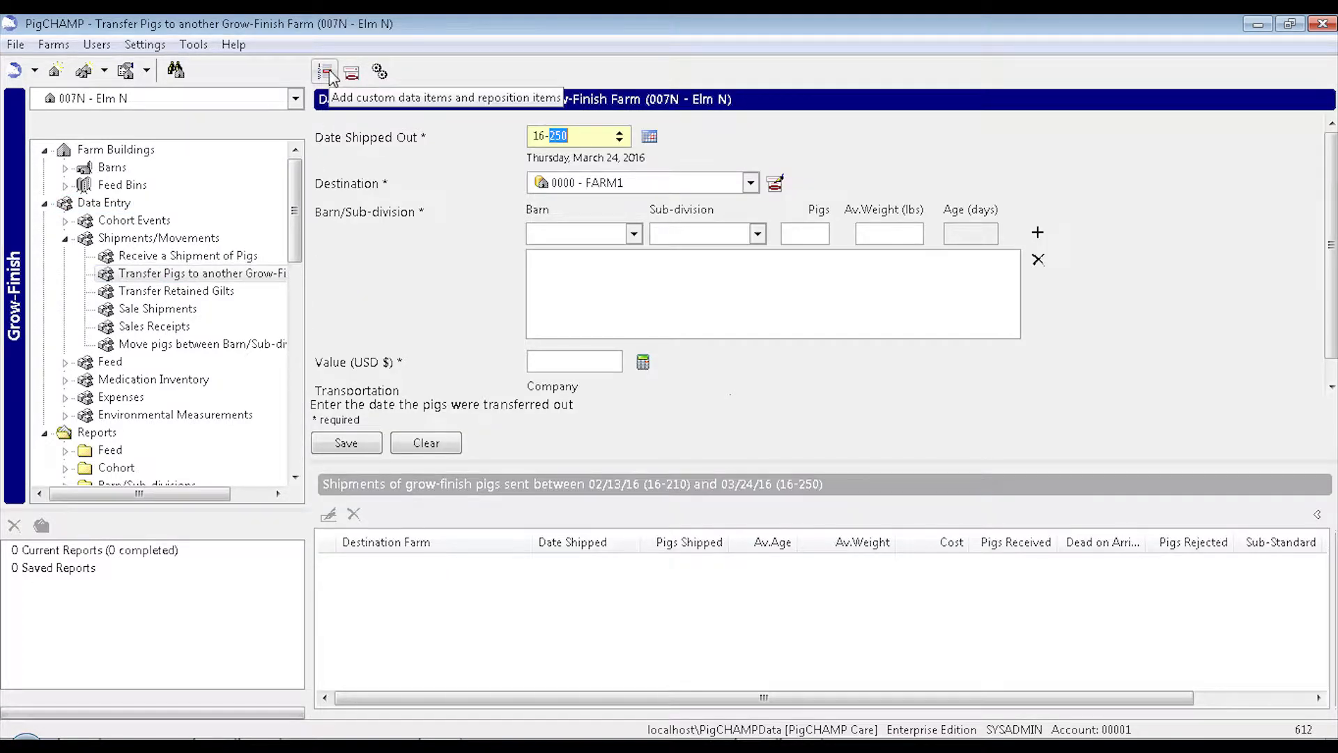
{"action": "right_click", "coordinate": [341, 249]}
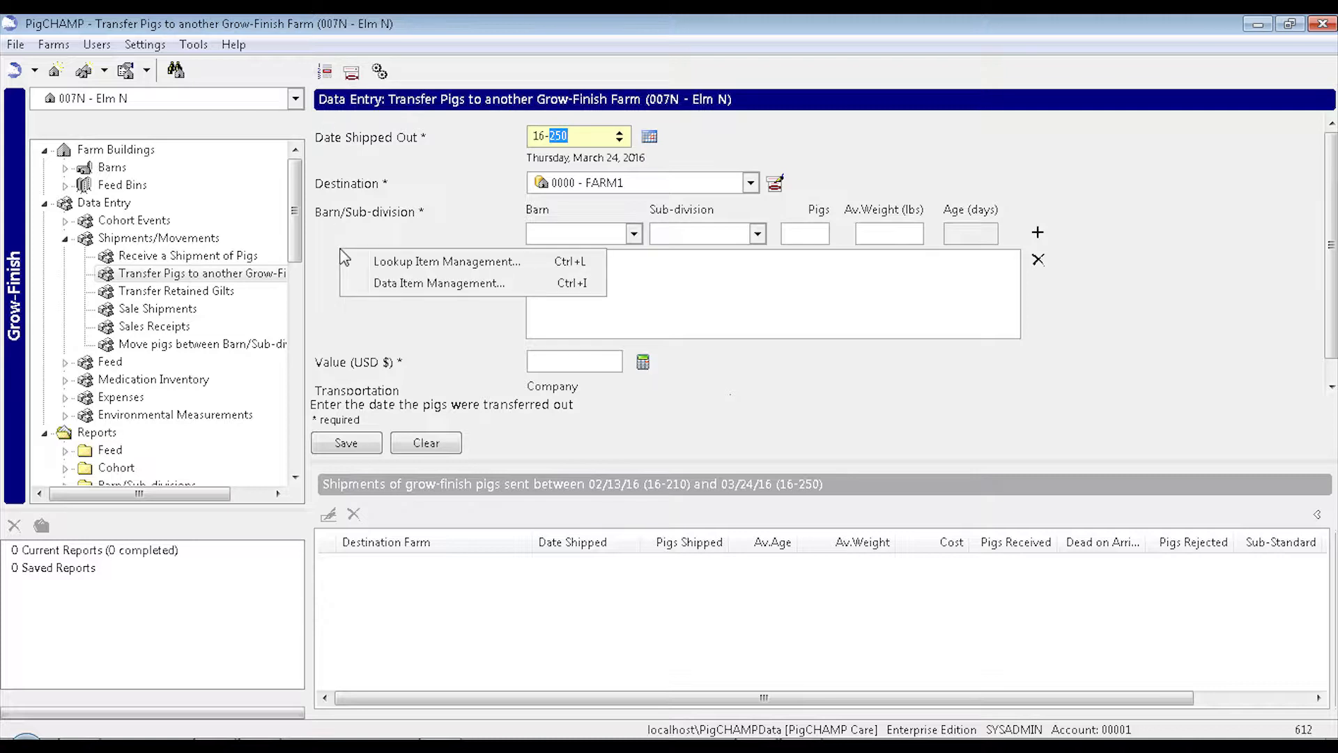
{"action": "left_click", "coordinate": [358, 283]}
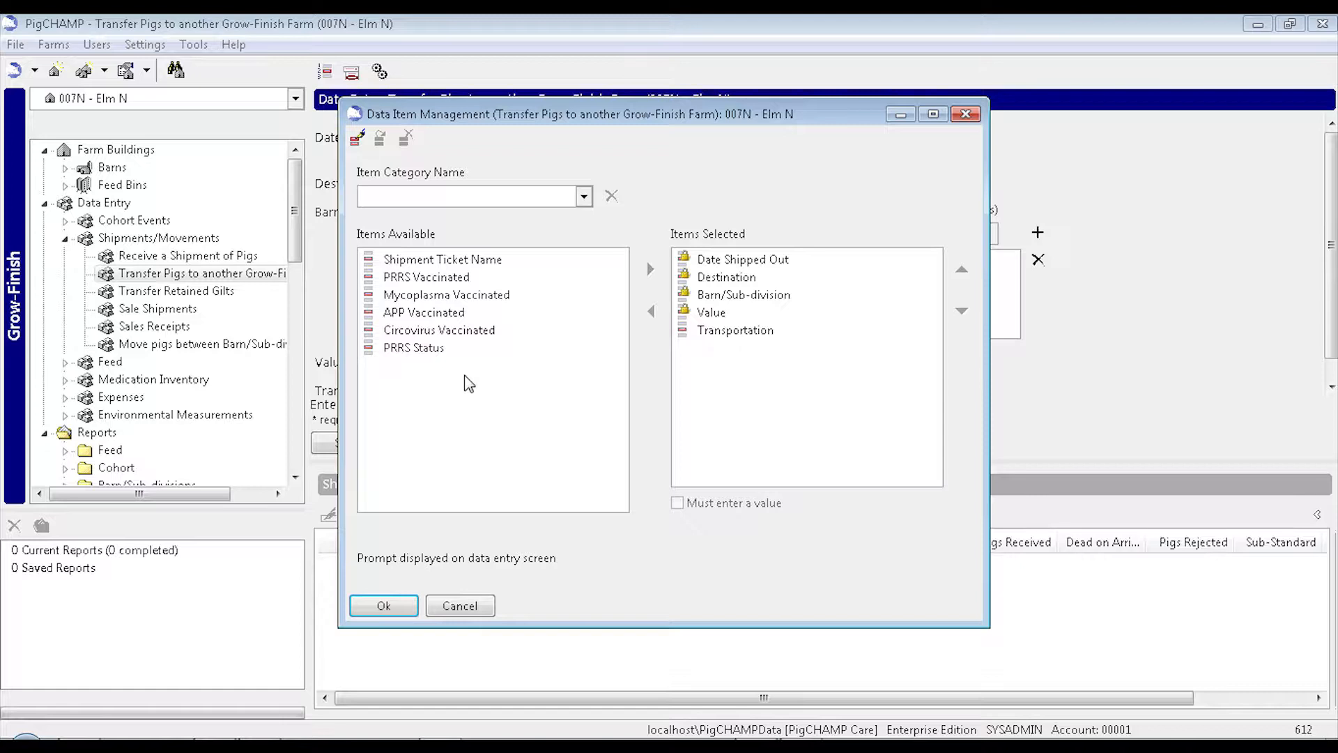
{"action": "left_click", "coordinate": [465, 278]}
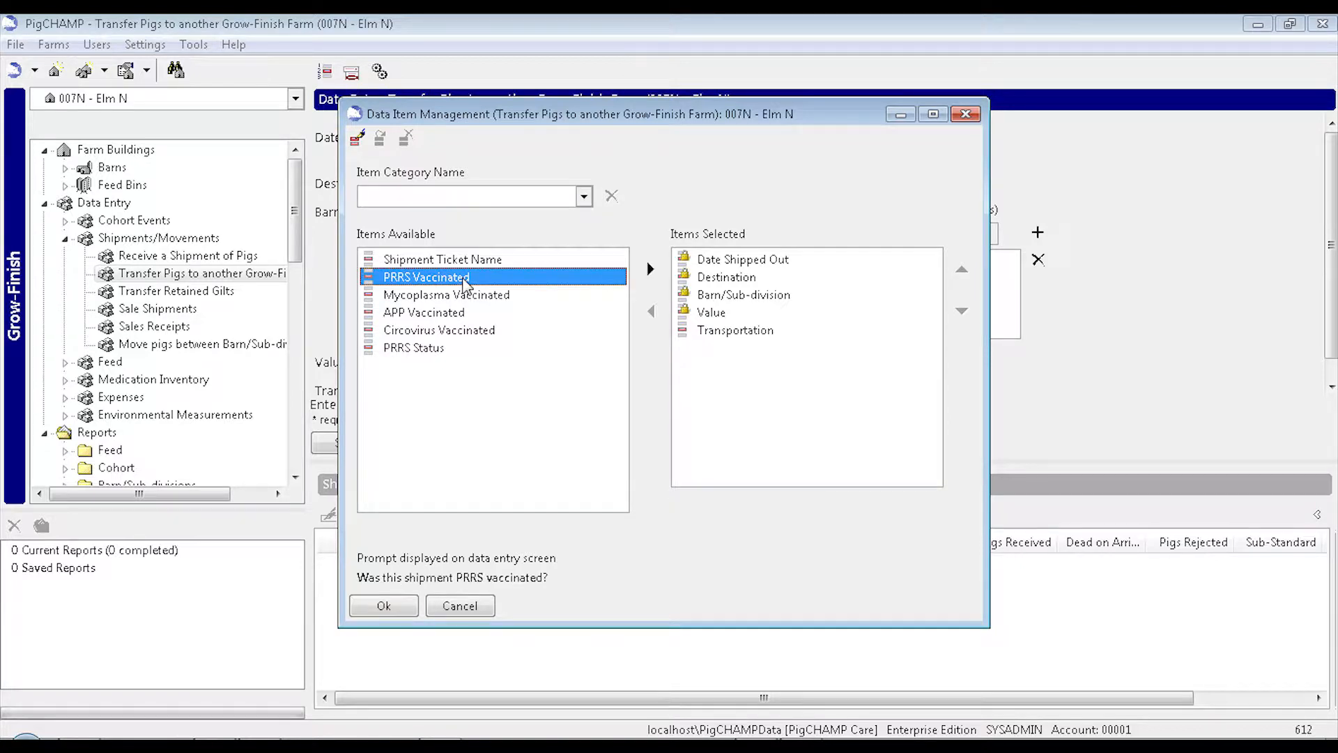
{"action": "left_click", "coordinate": [650, 269]}
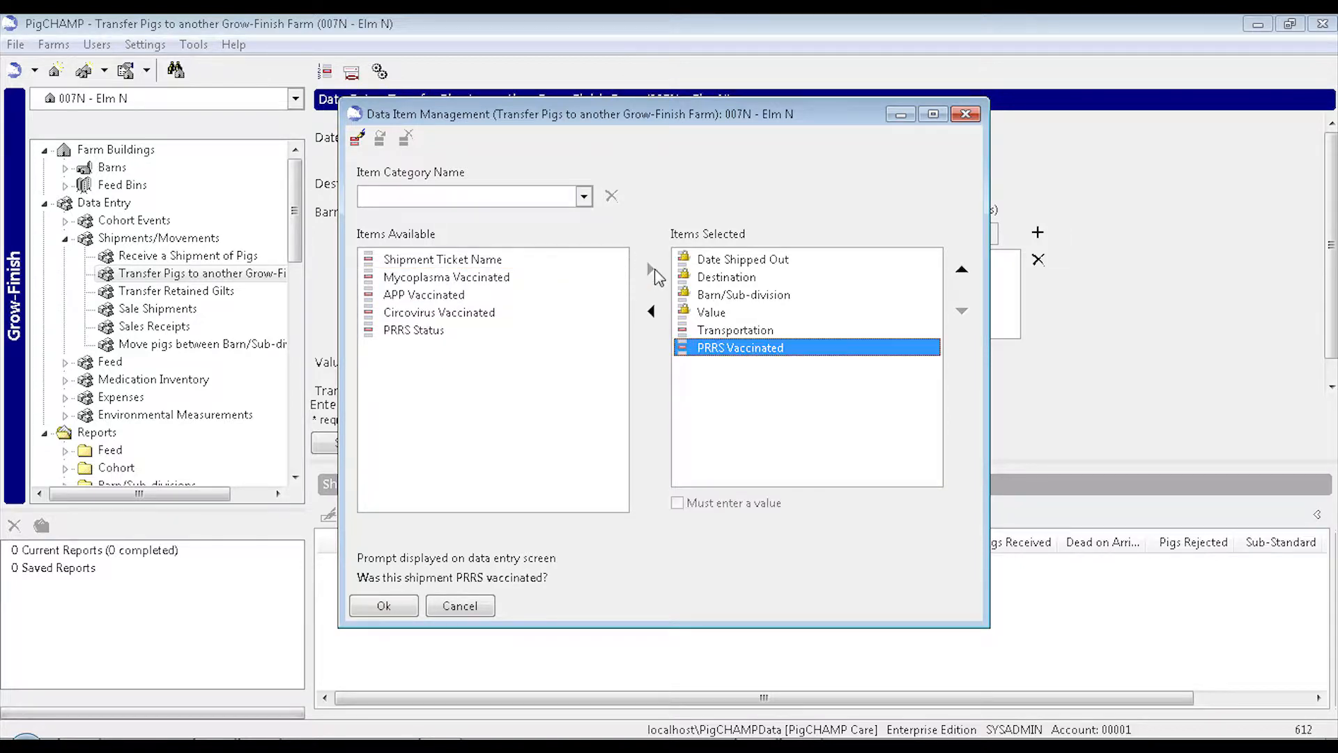
{"action": "double_click", "coordinate": [435, 316]}
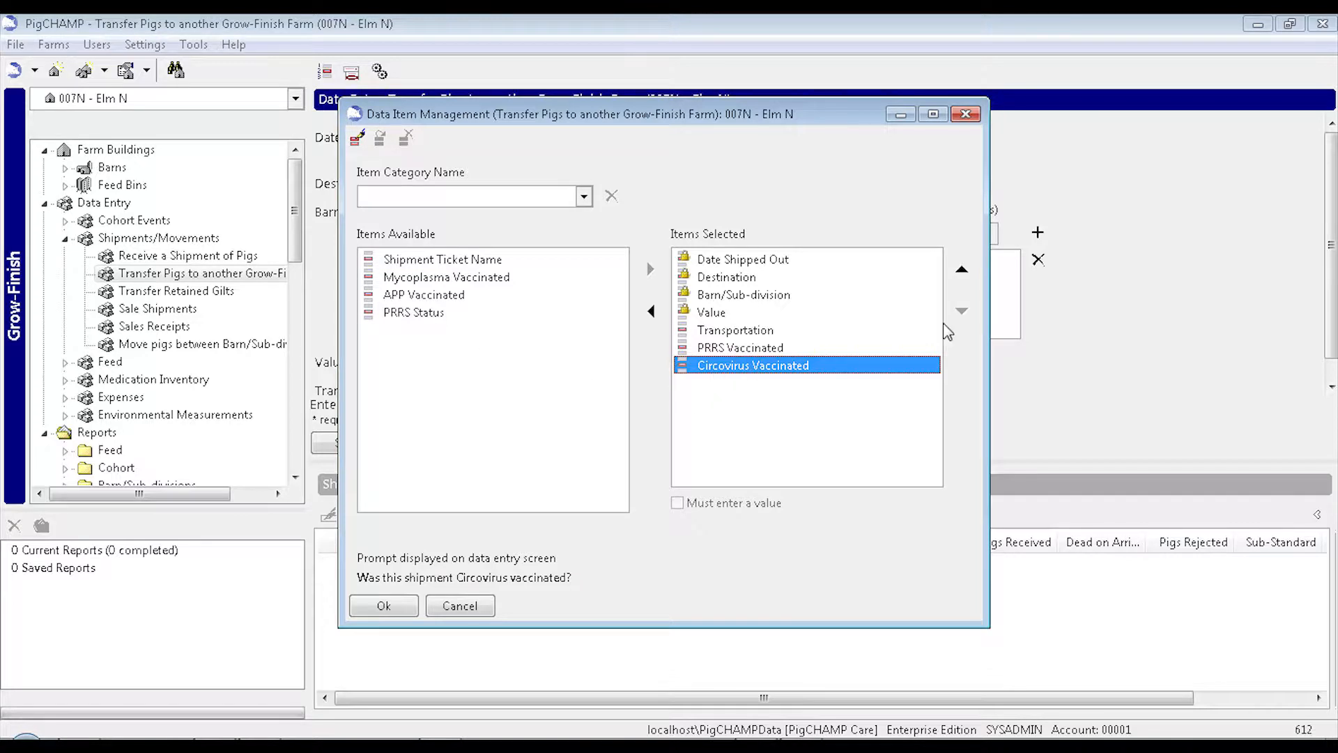
Step: Reorder the selected items to Circovirus Vaccinated, PRRS Vaccinated and Transportation after Value, and apply the layout to the transfer form
{"action": "left_click", "coordinate": [962, 271]}
{"action": "left_click", "coordinate": [962, 270]}
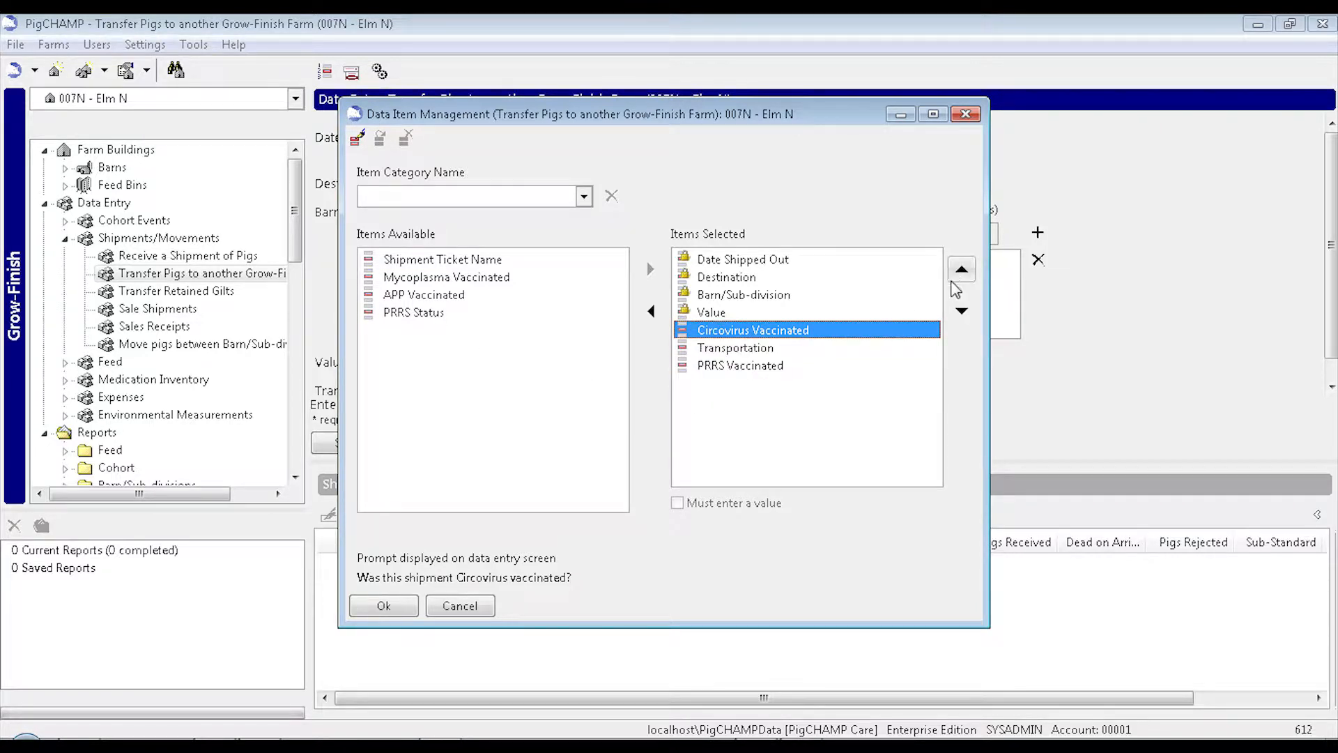
{"action": "left_click", "coordinate": [769, 349]}
{"action": "left_click", "coordinate": [962, 311]}
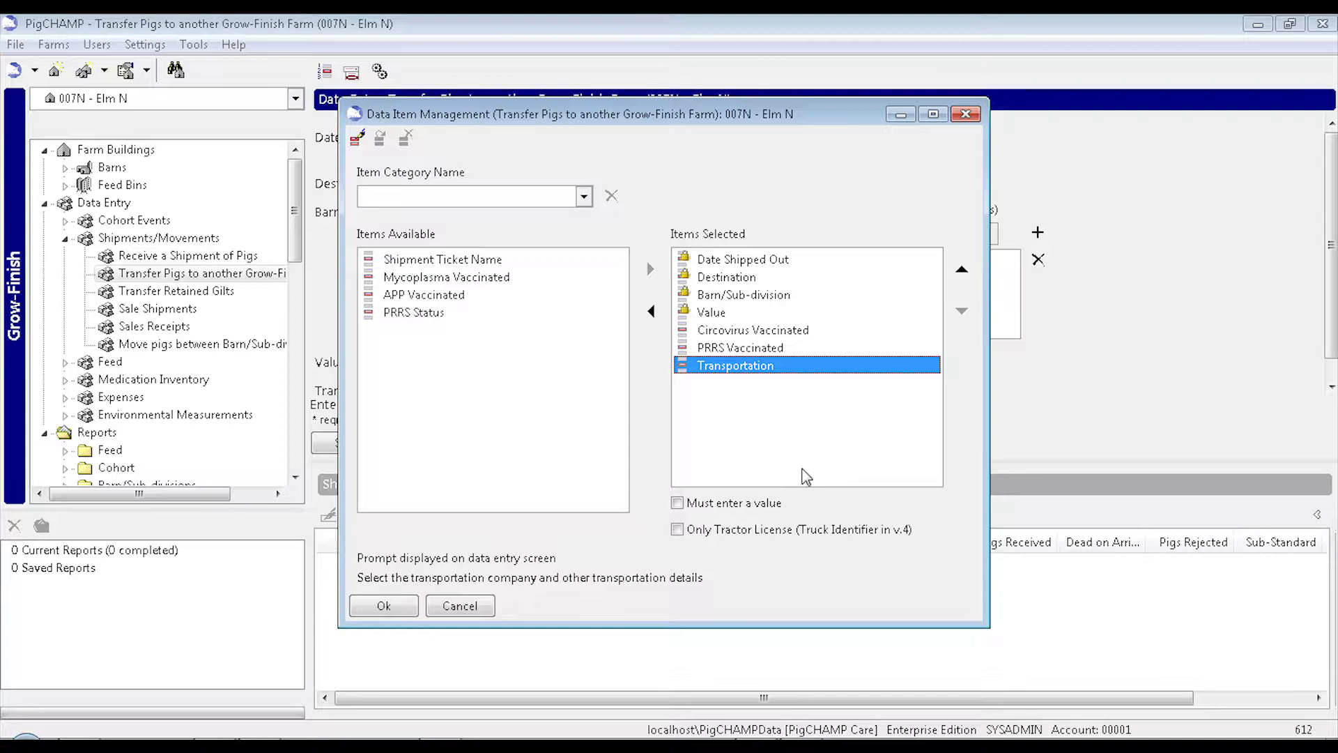
{"action": "left_click", "coordinate": [394, 605]}
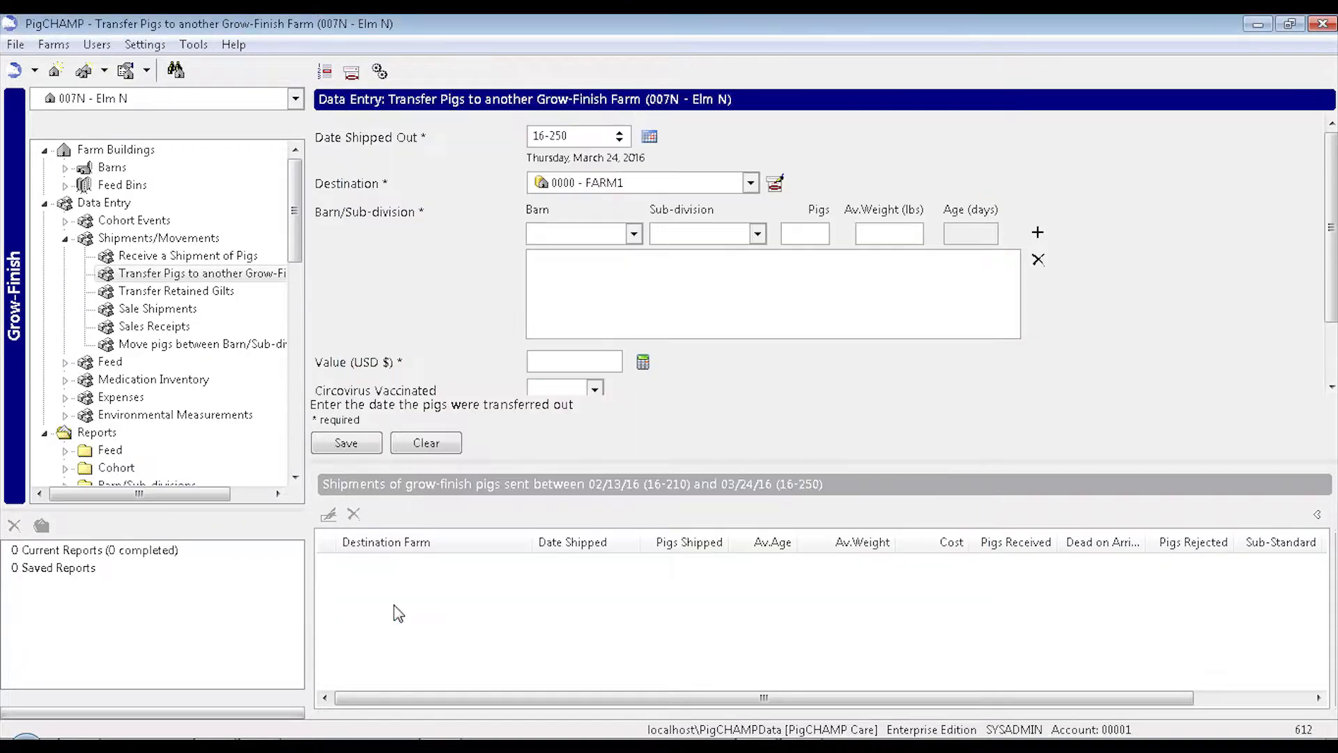
{"action": "left_click_drag", "start_coordinate": [1331, 318], "coordinate": [1331, 377]}
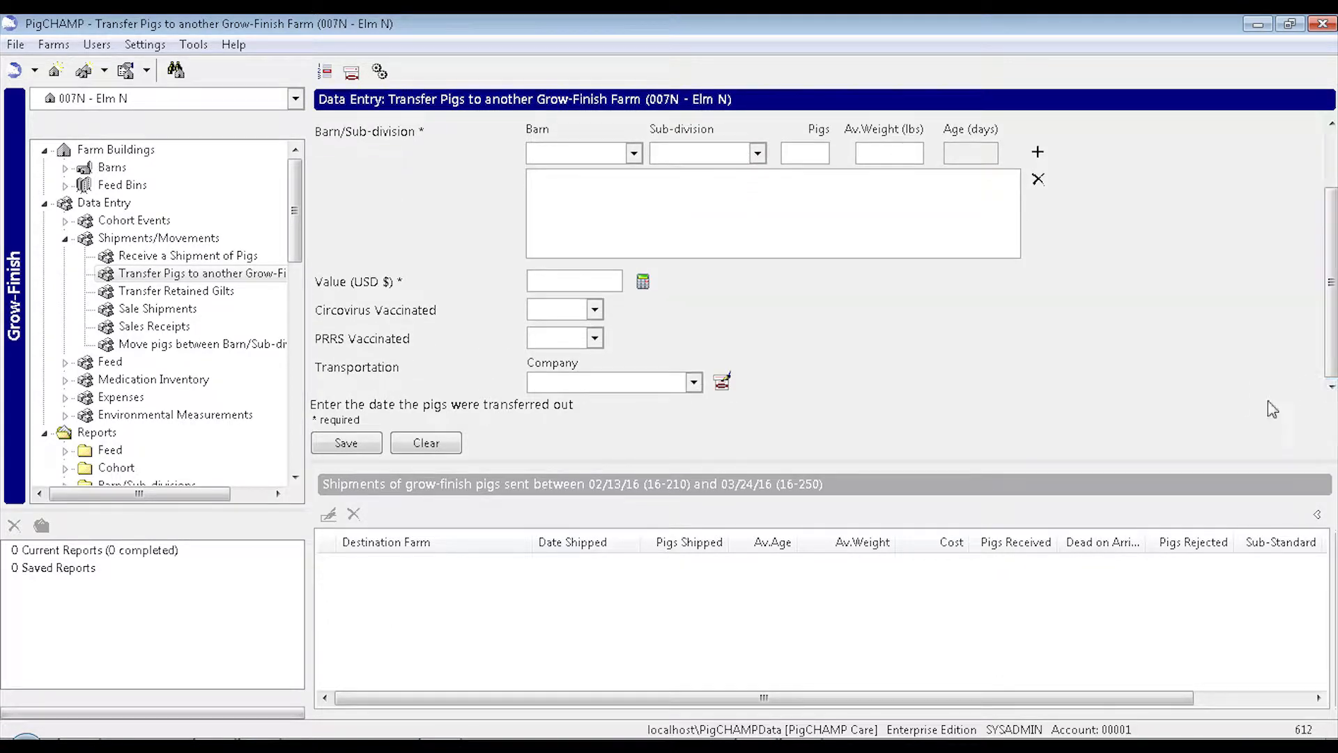
{"action": "left_click_drag", "start_coordinate": [708, 474], "coordinate": [704, 597]}
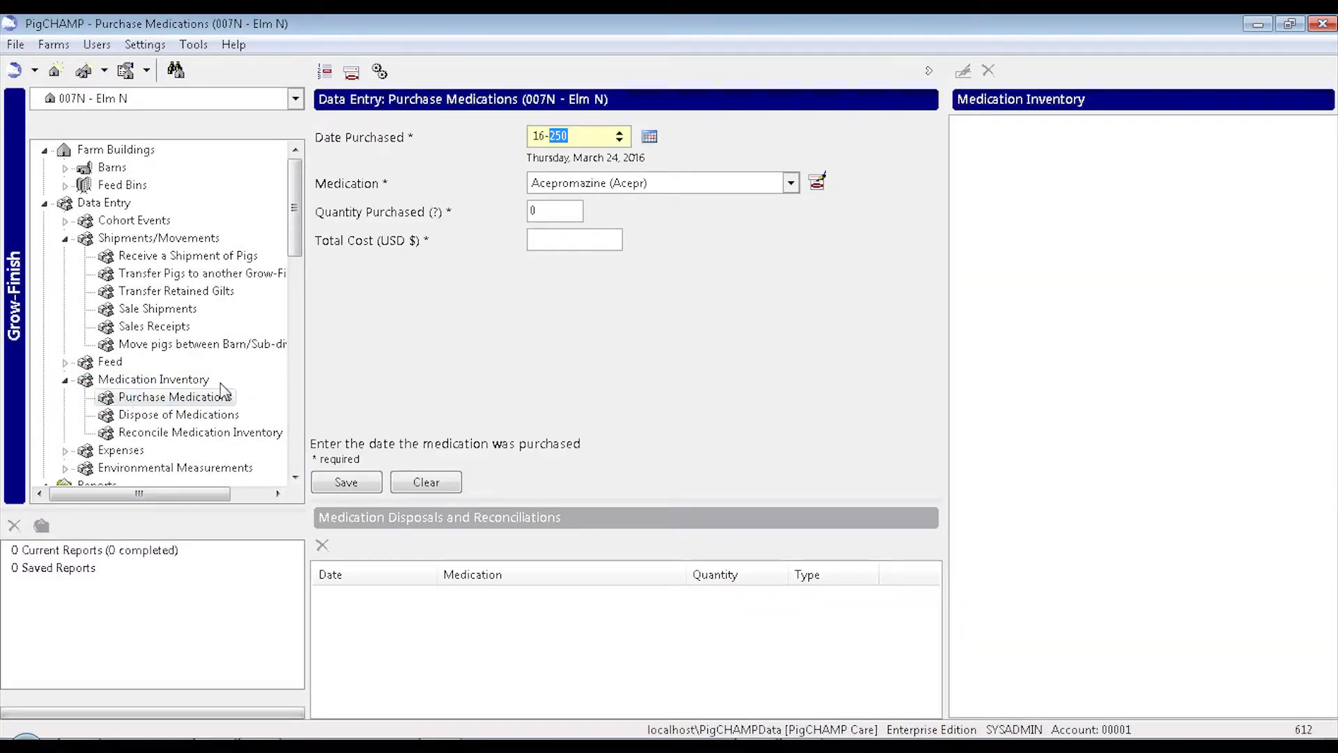
Step: Add Operator as a data item requiring a value on the Purchase Medications form, and check its choices
{"action": "left_click", "coordinate": [323, 74]}
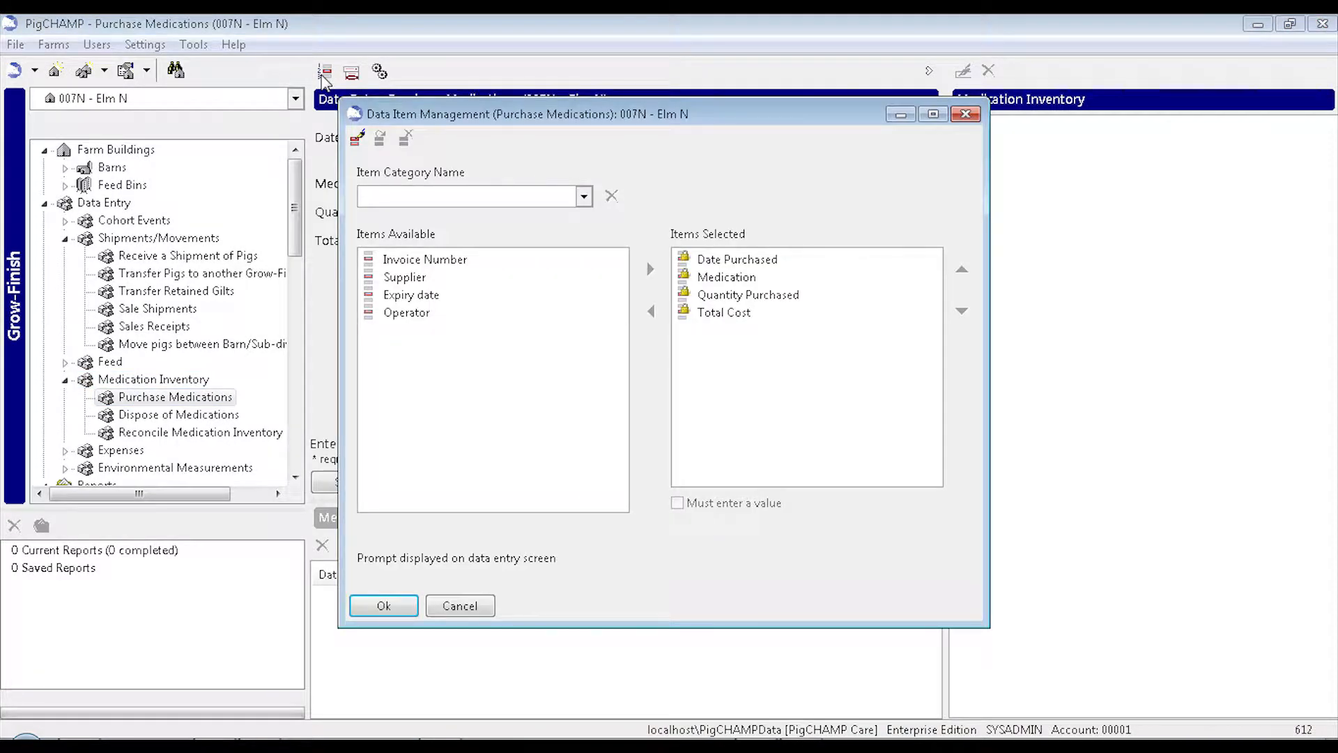
{"action": "left_click", "coordinate": [408, 313]}
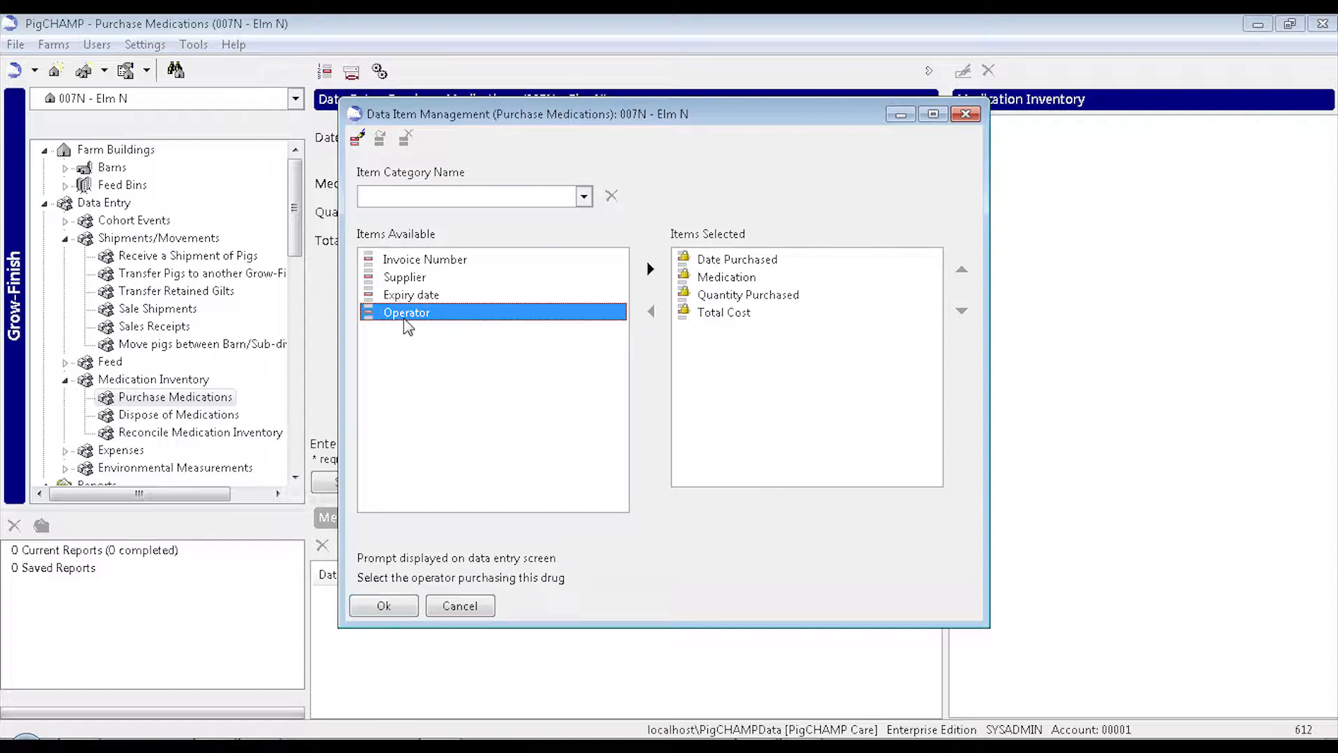
{"action": "left_click", "coordinate": [651, 269]}
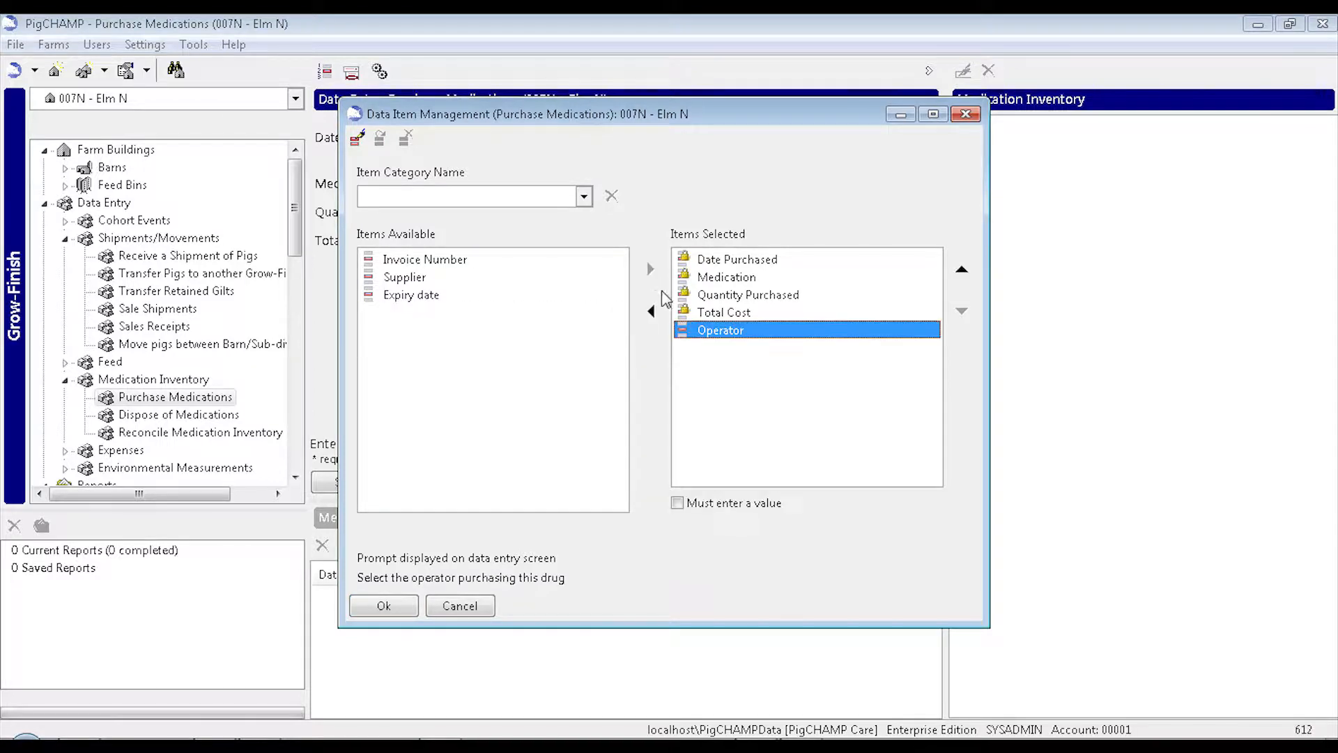
{"action": "left_click", "coordinate": [679, 507]}
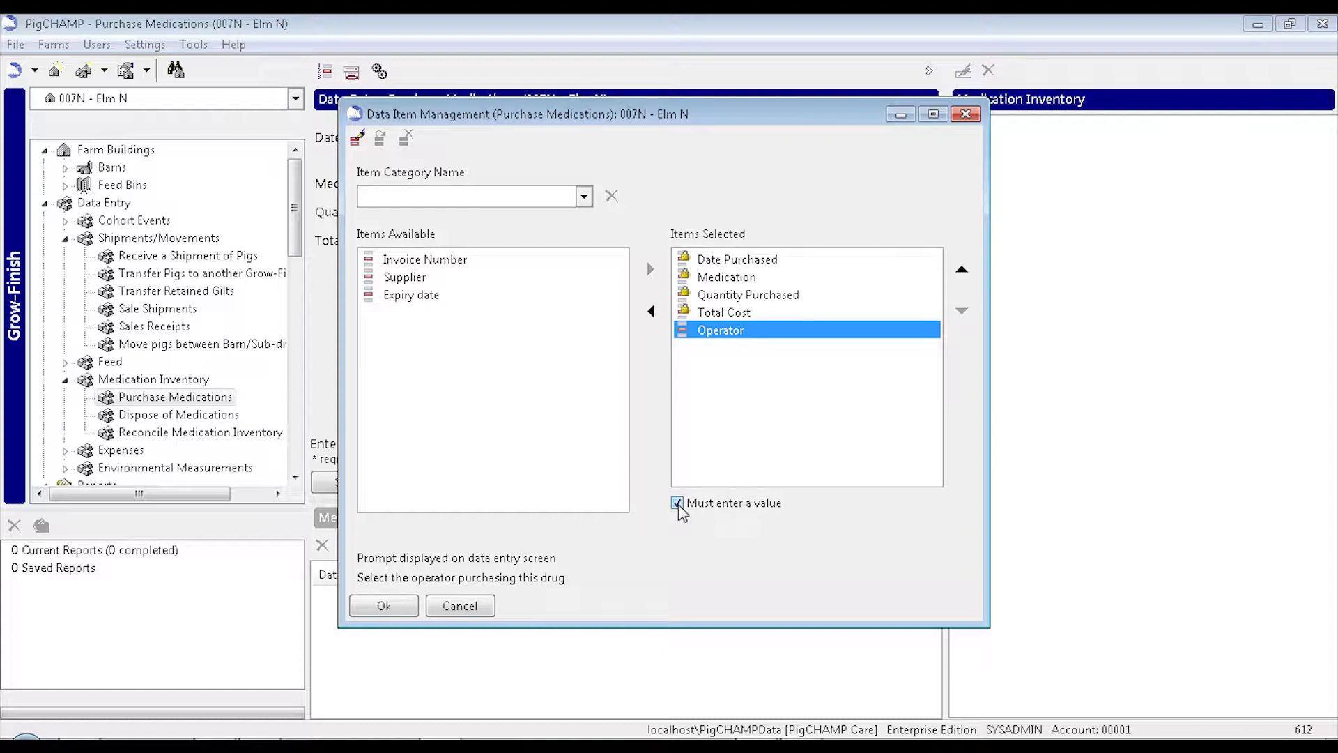
{"action": "left_click", "coordinate": [382, 609]}
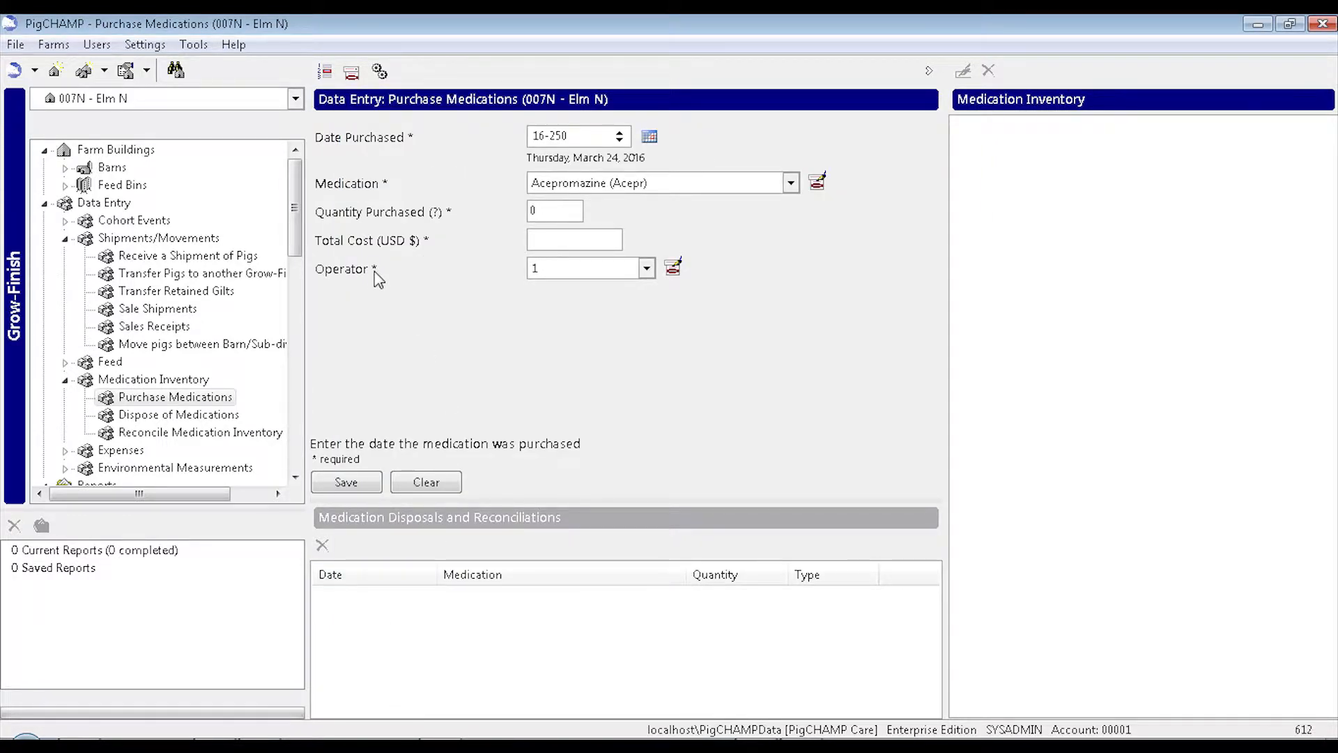
{"action": "left_click", "coordinate": [646, 272]}
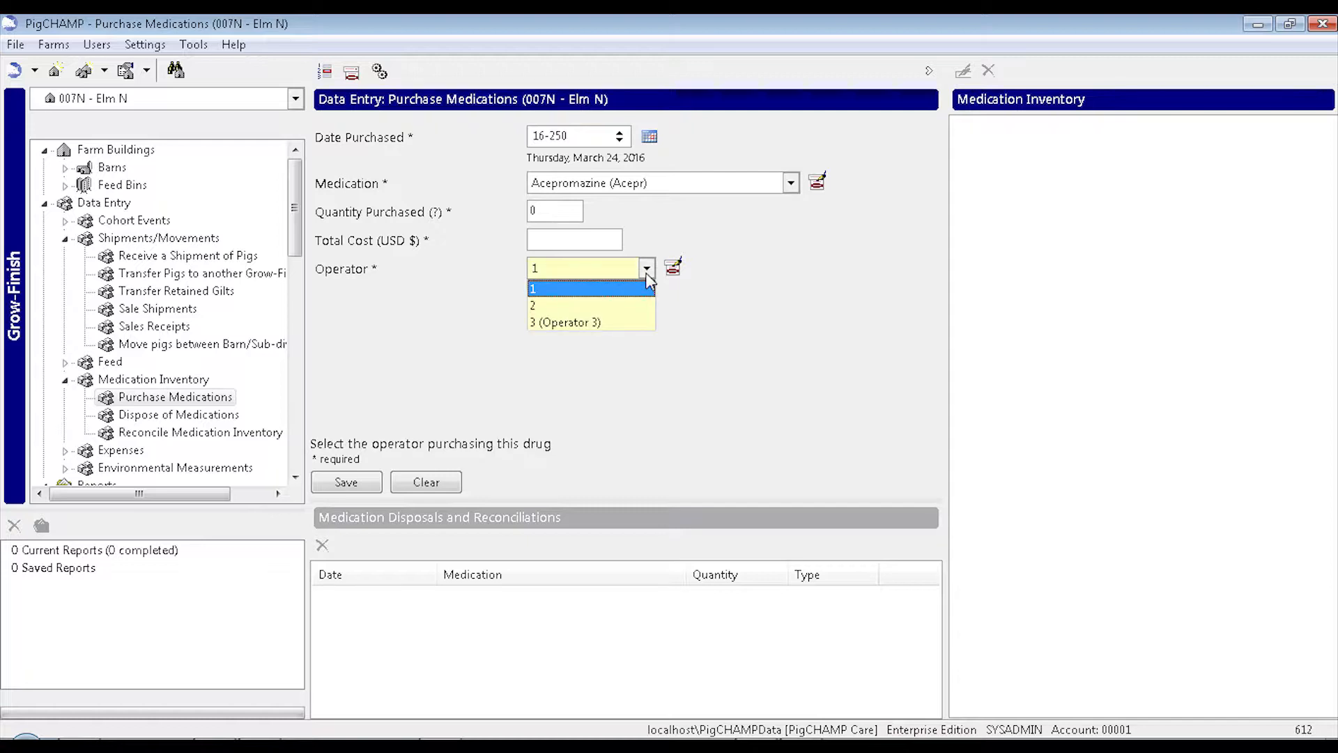
{"action": "left_click", "coordinate": [647, 275]}
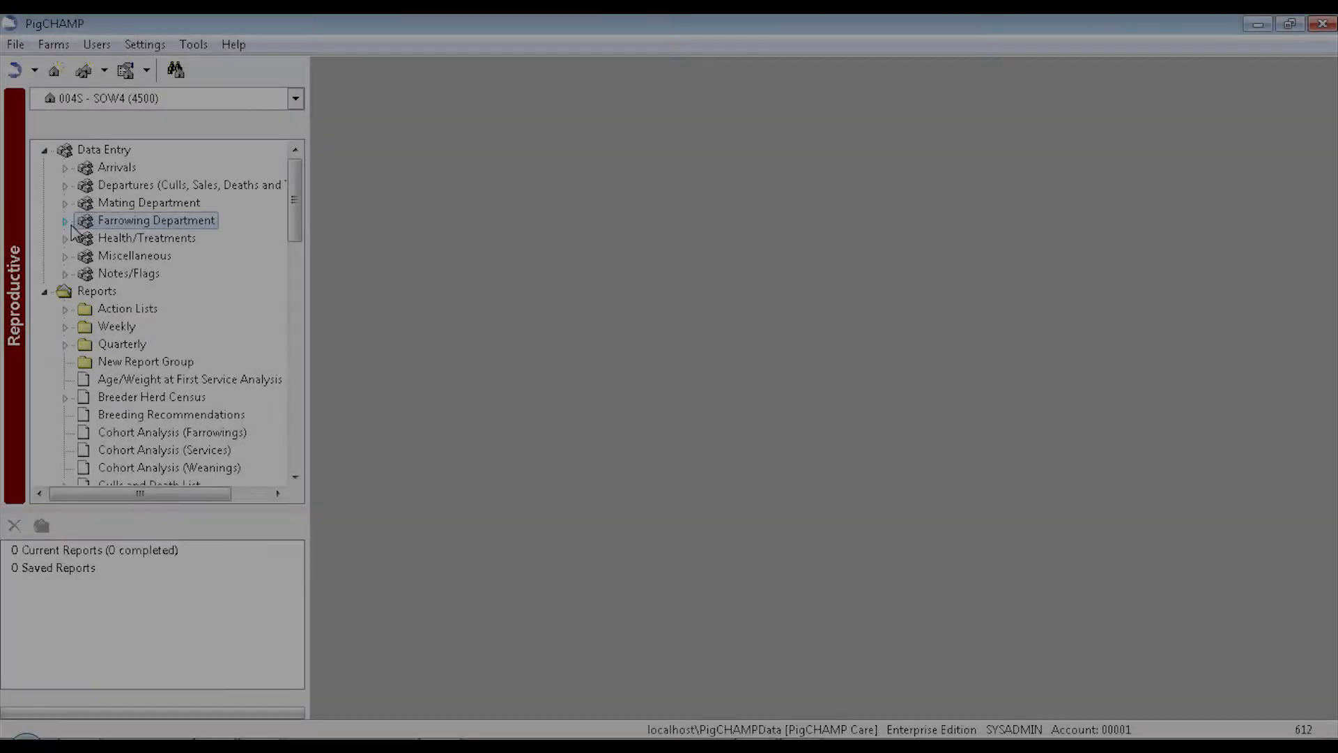
Step: Create a new data item category named Genetic Nucleus for the Farrowing event of farm 004S - SOW4 (4500)
{"action": "left_click", "coordinate": [65, 221]}
{"action": "left_click", "coordinate": [155, 238]}
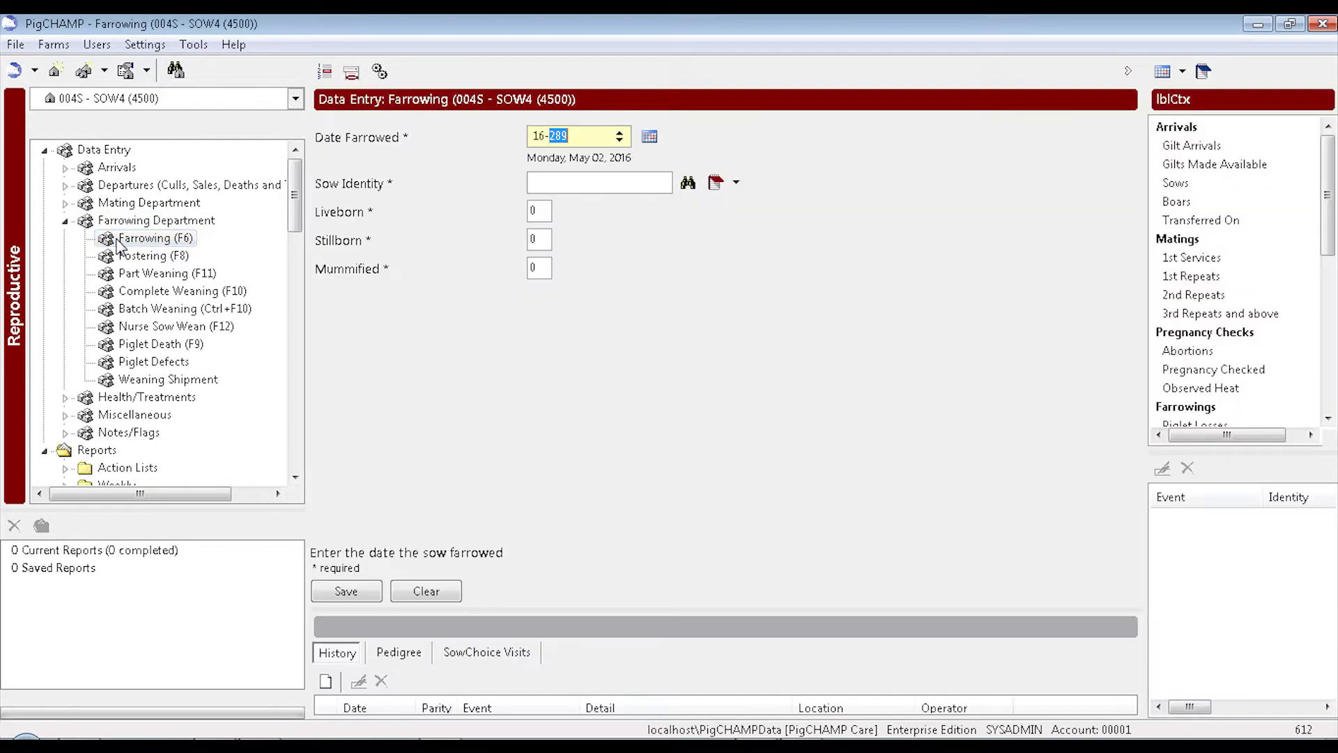
{"action": "left_click", "coordinate": [326, 73]}
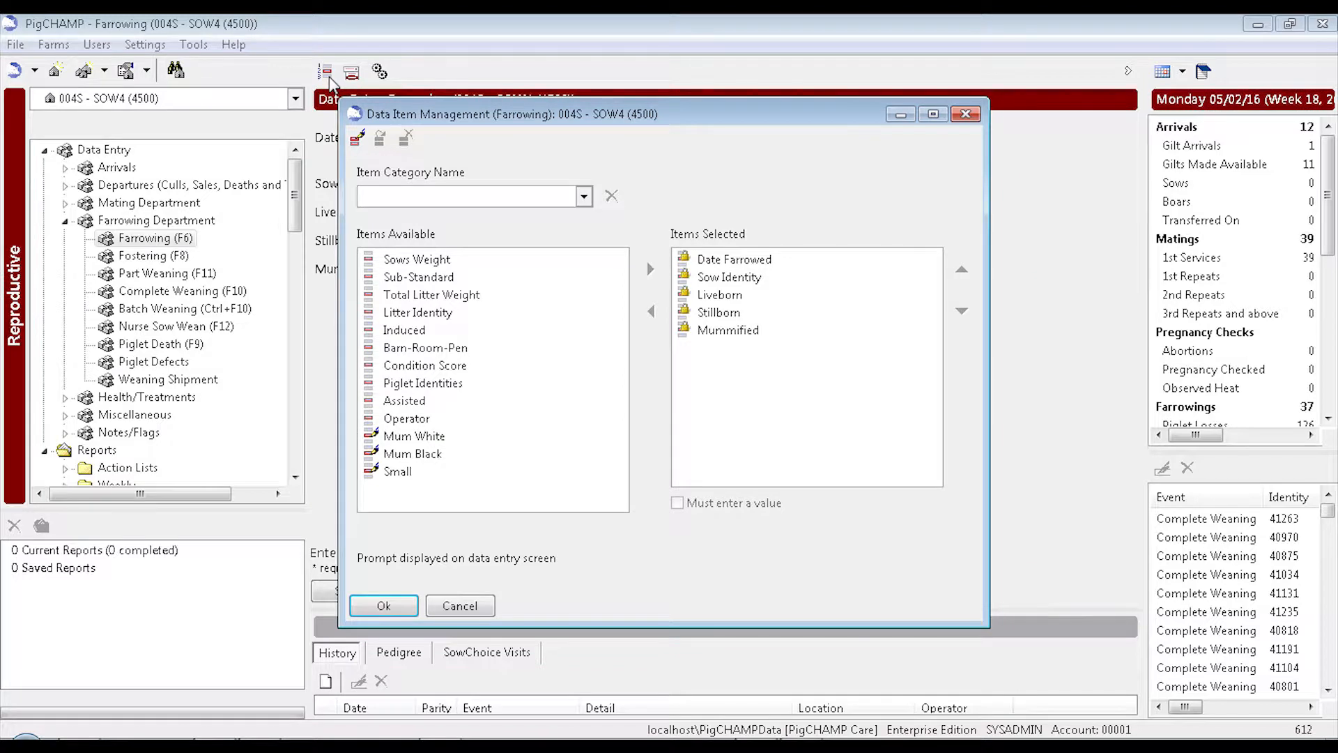
{"action": "left_click", "coordinate": [442, 194]}
{"action": "type", "text": "Genetic Nucleus"}
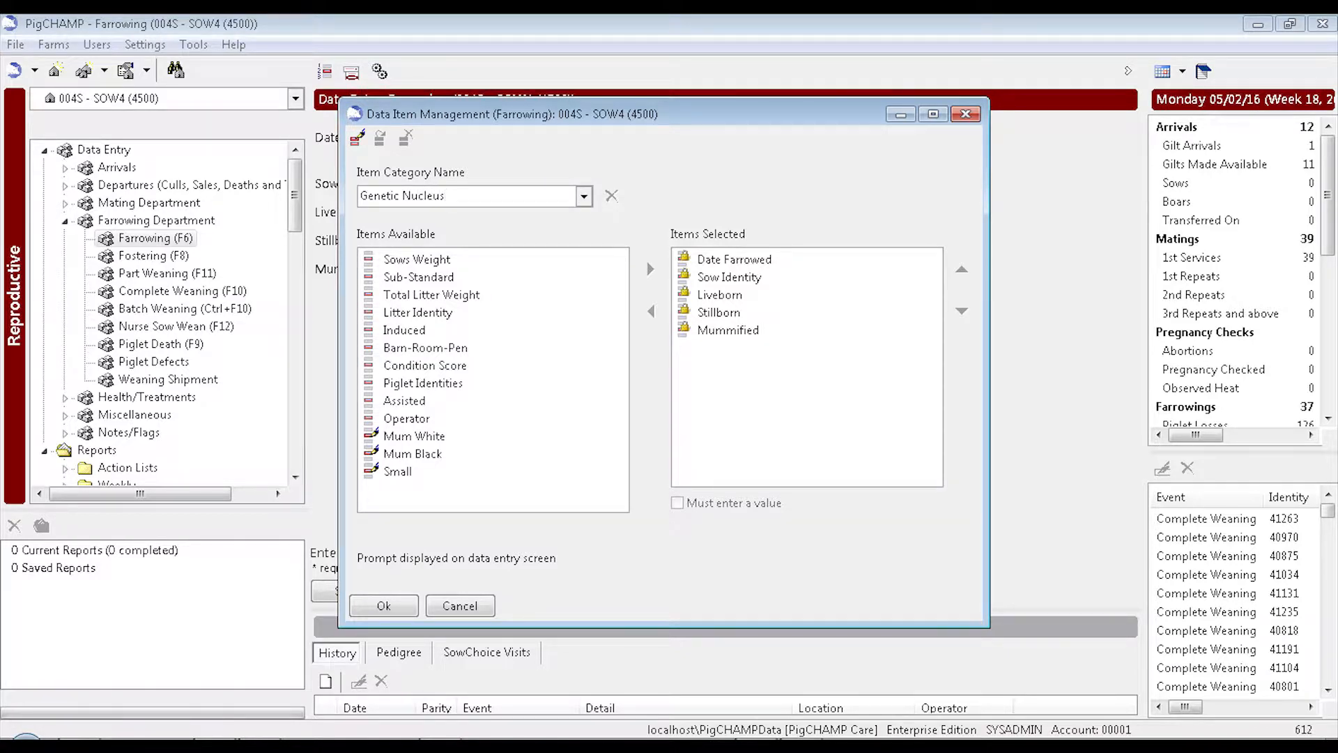
{"action": "key", "text": "Return"}
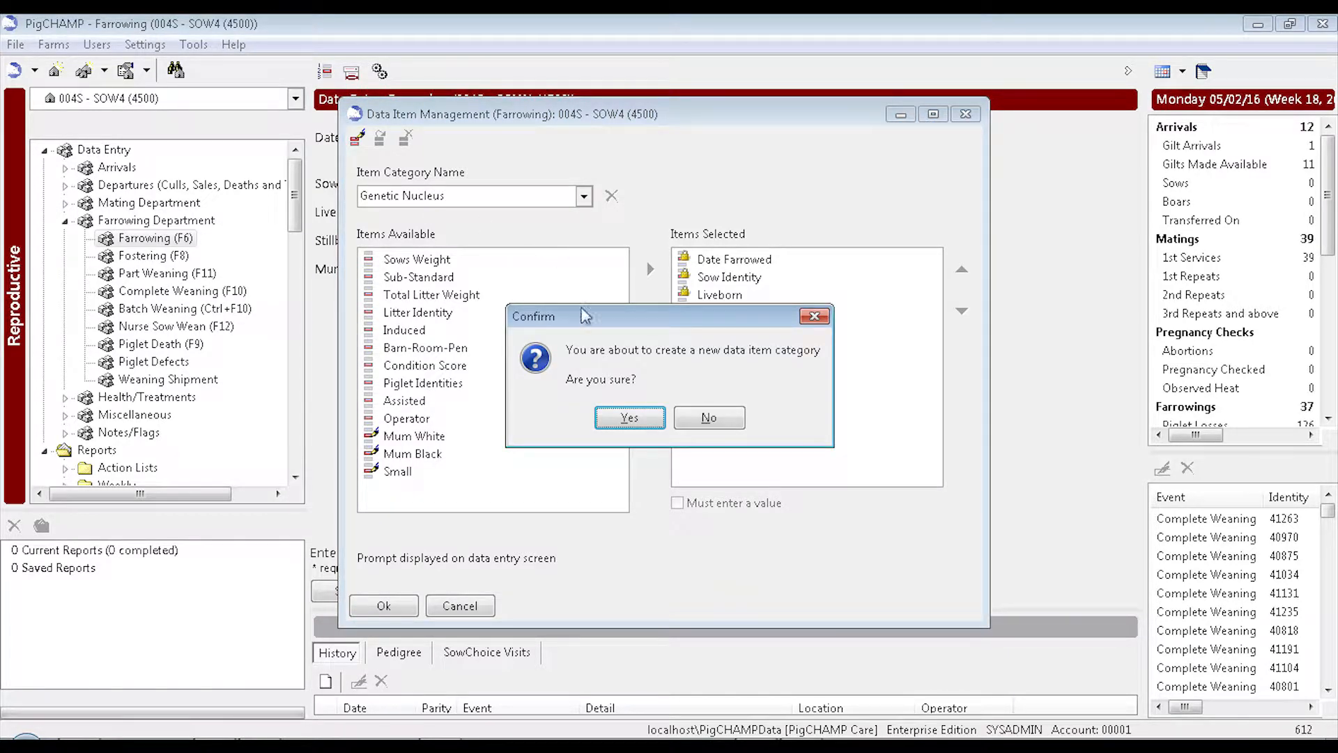
{"action": "left_click", "coordinate": [615, 420]}
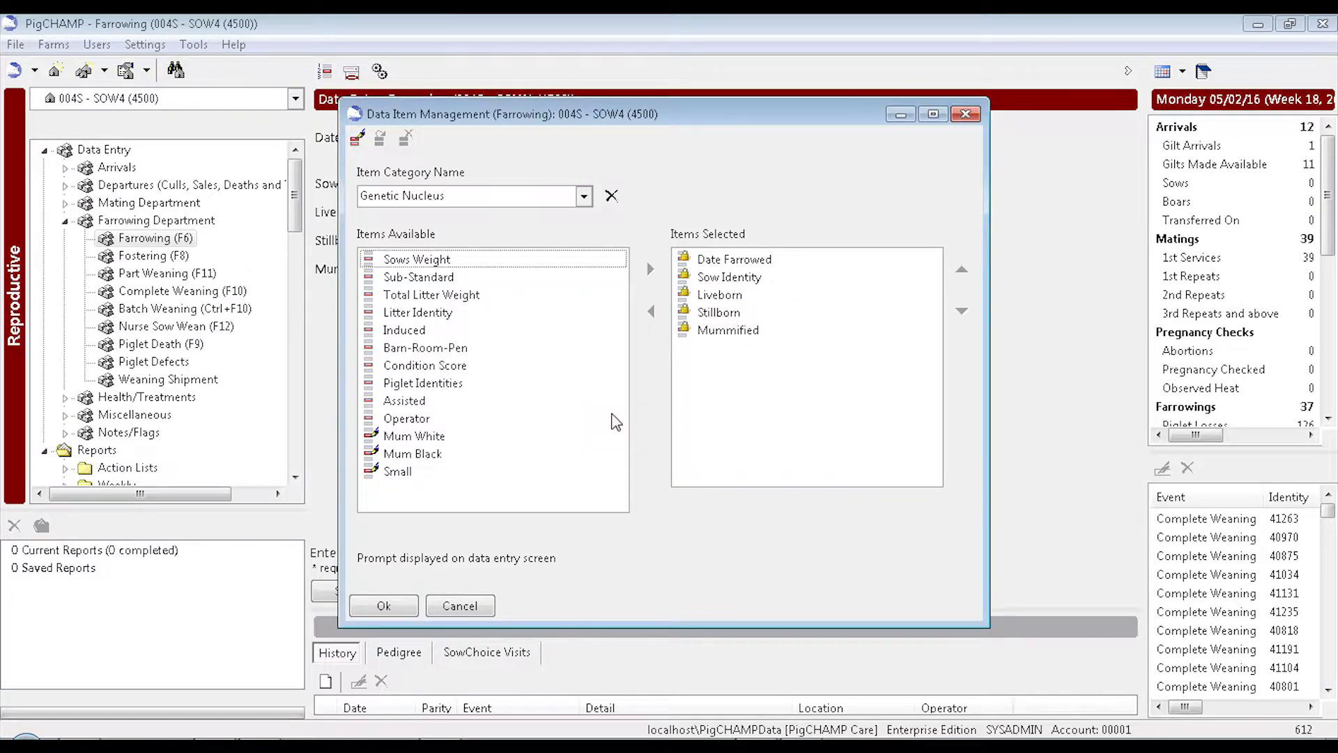
Step: Add Operator and Piglet Identities to the Genetic Nucleus category, with piglet identities recorded as Tag, Tattoo and Sex, and apply it
{"action": "left_click", "coordinate": [418, 418]}
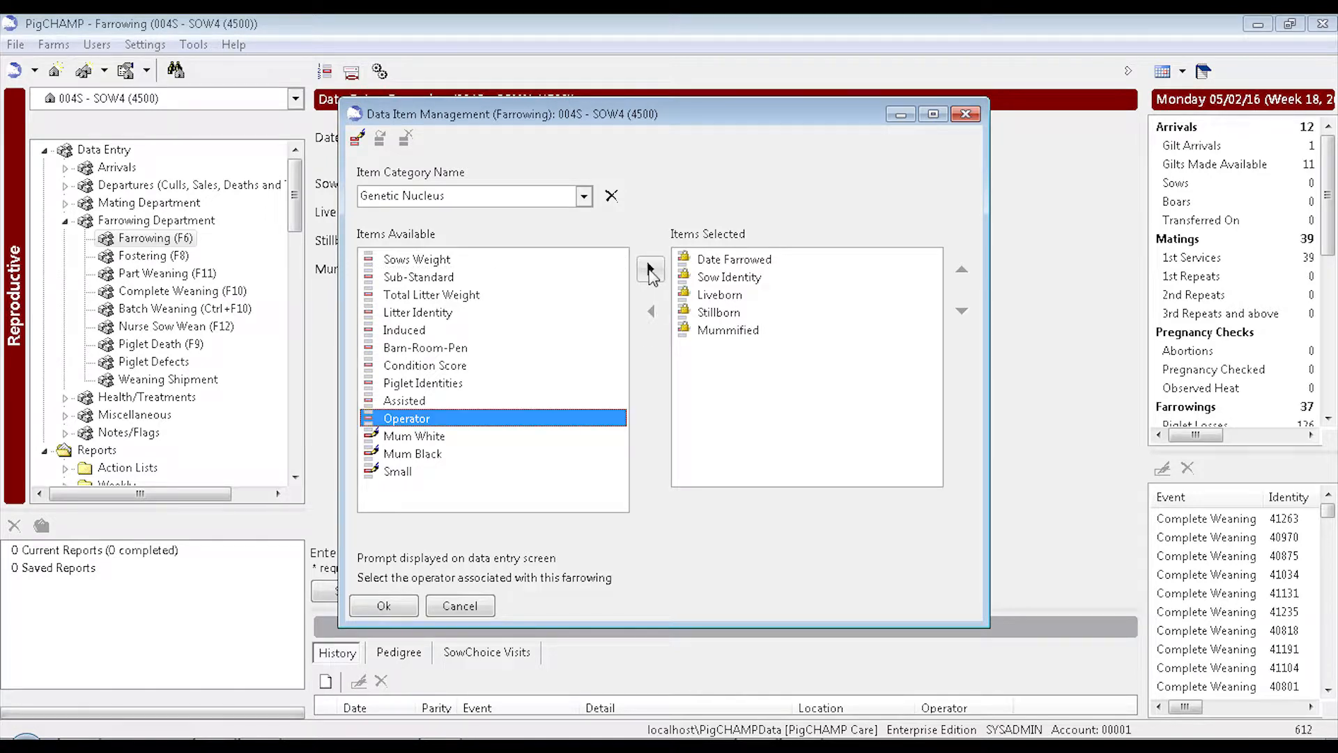
{"action": "left_click", "coordinate": [650, 272]}
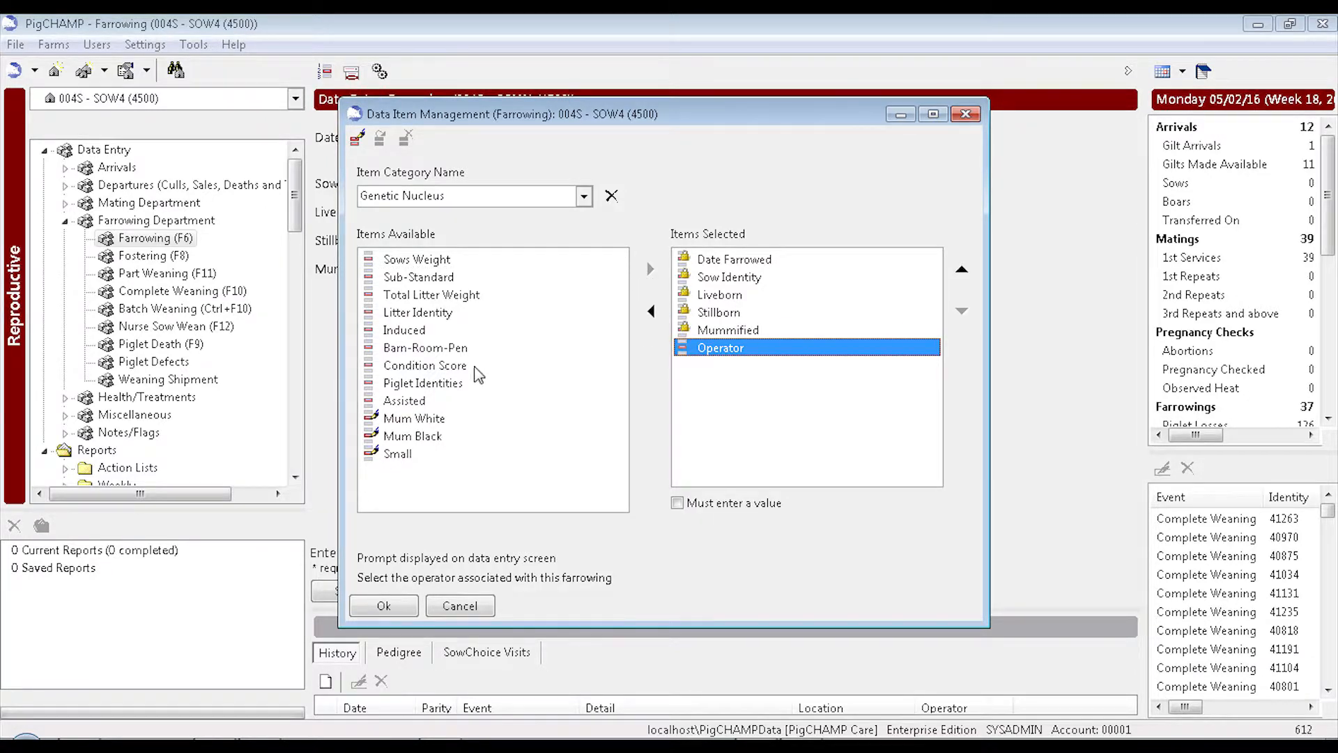
{"action": "left_click", "coordinate": [443, 390]}
{"action": "left_click", "coordinate": [651, 271]}
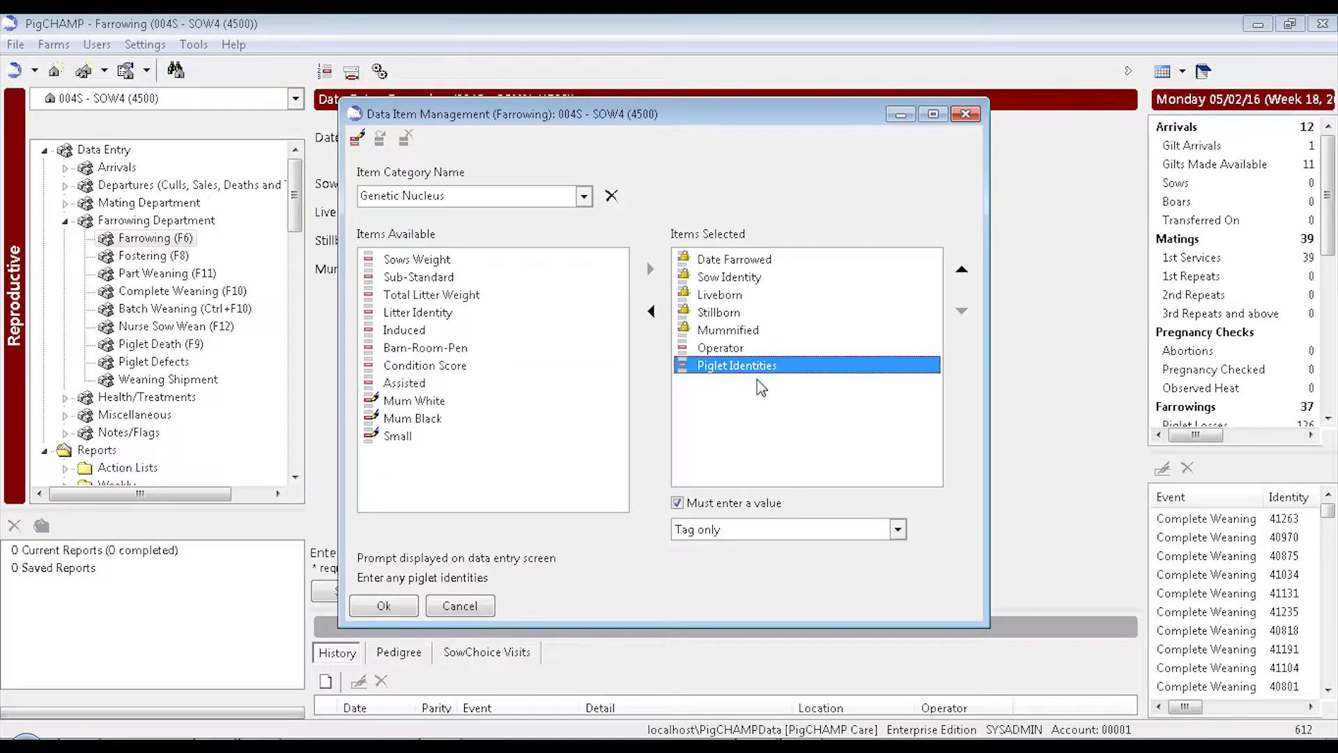
{"action": "left_click", "coordinate": [754, 534]}
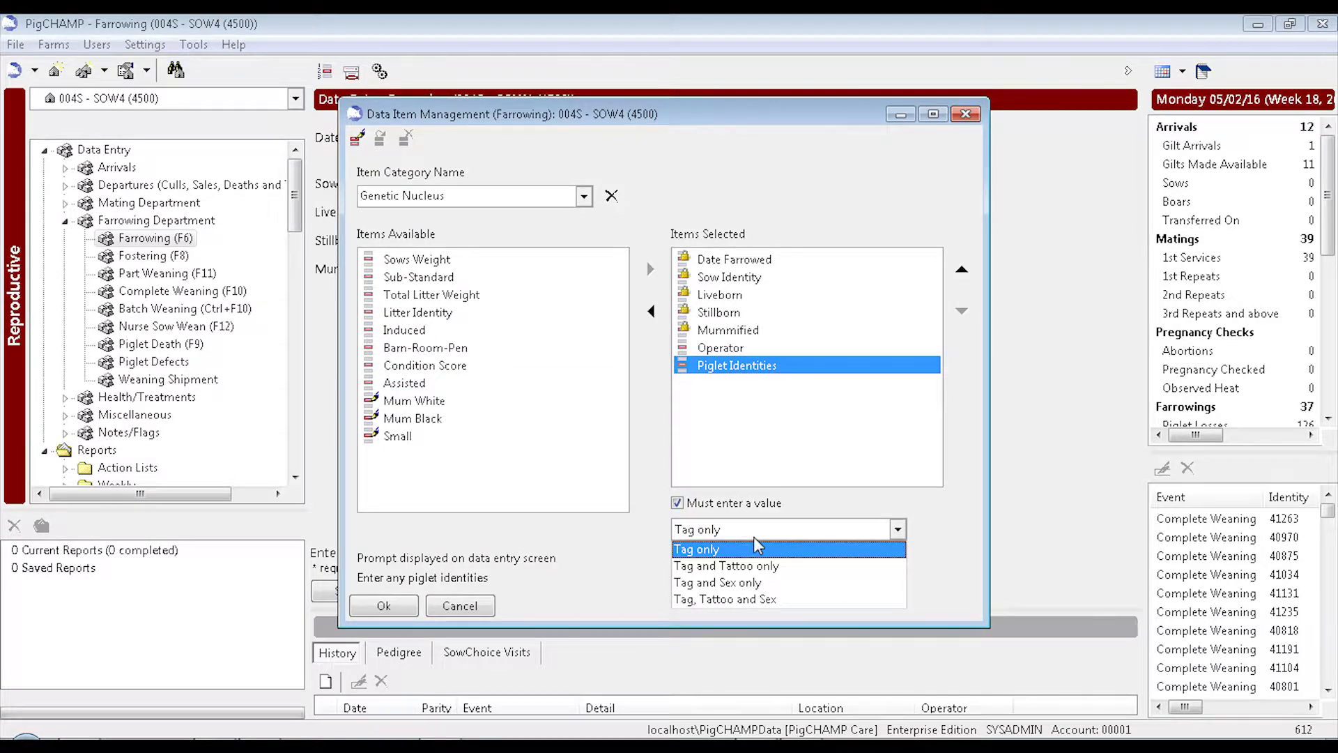
{"action": "left_click", "coordinate": [747, 599]}
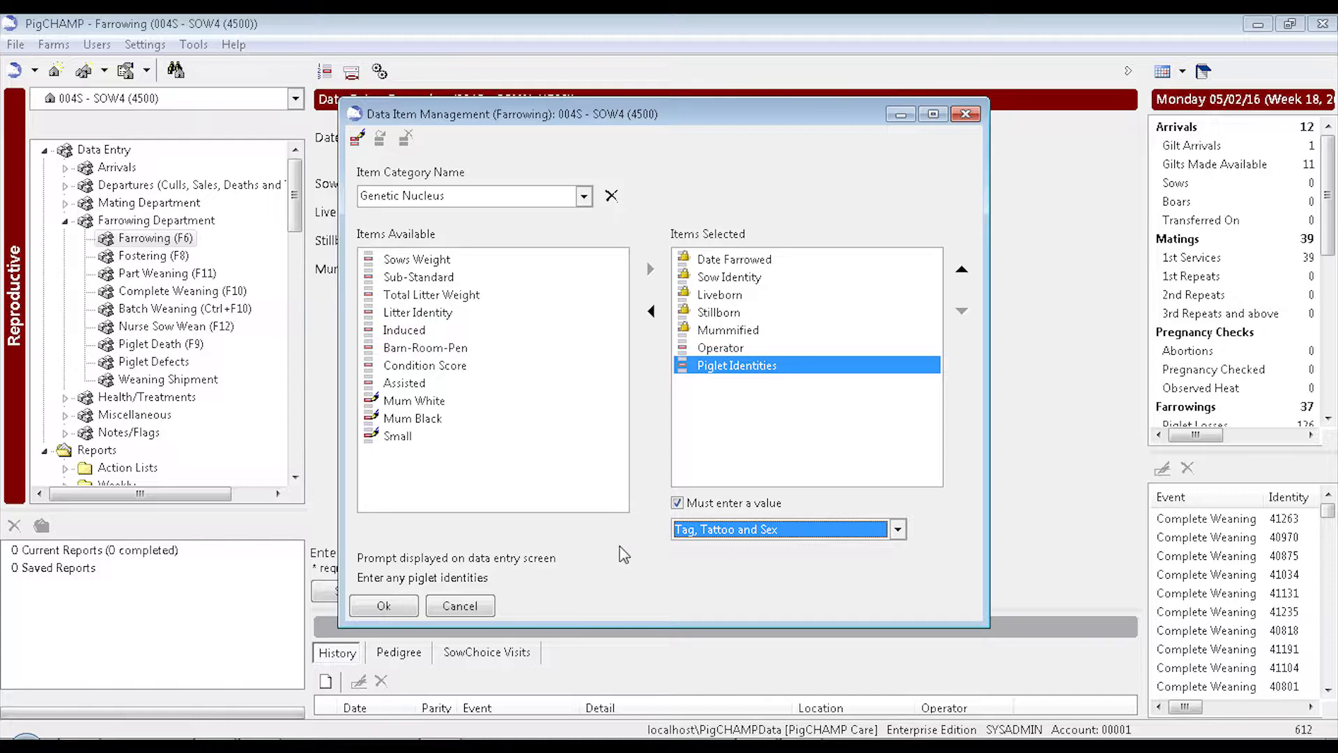
{"action": "left_click", "coordinate": [398, 605]}
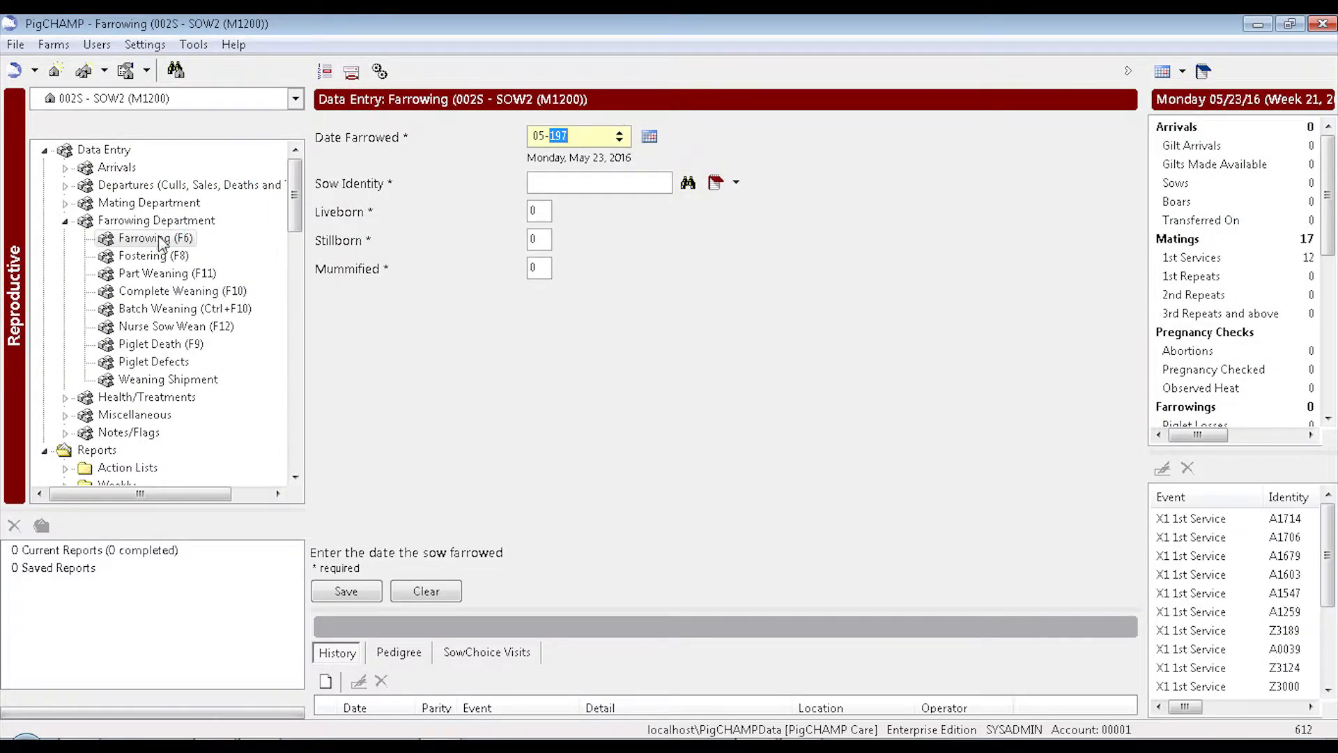
Step: Apply the Genetic Nucleus item category to the Farrowing event of farm 002S - SOW2 (M1200)
{"action": "left_click", "coordinate": [325, 71]}
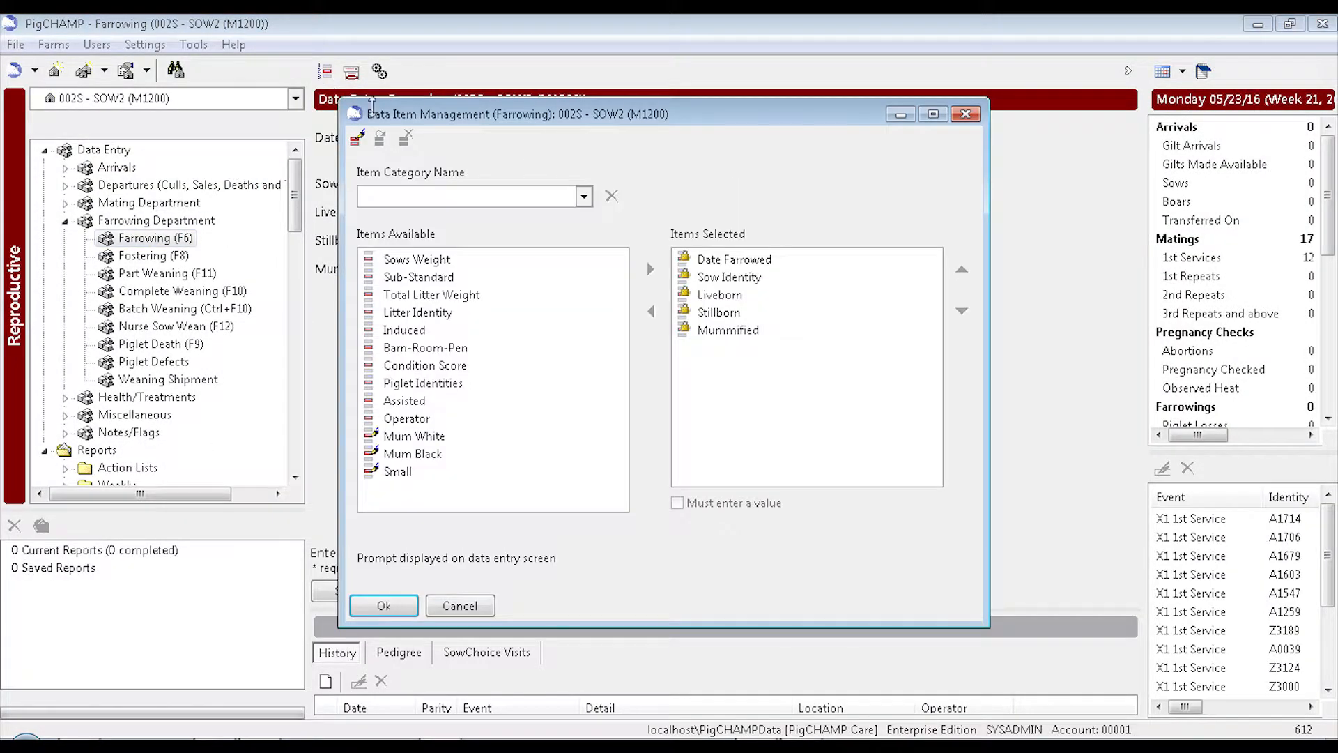
{"action": "left_click", "coordinate": [584, 197]}
{"action": "left_click", "coordinate": [547, 232]}
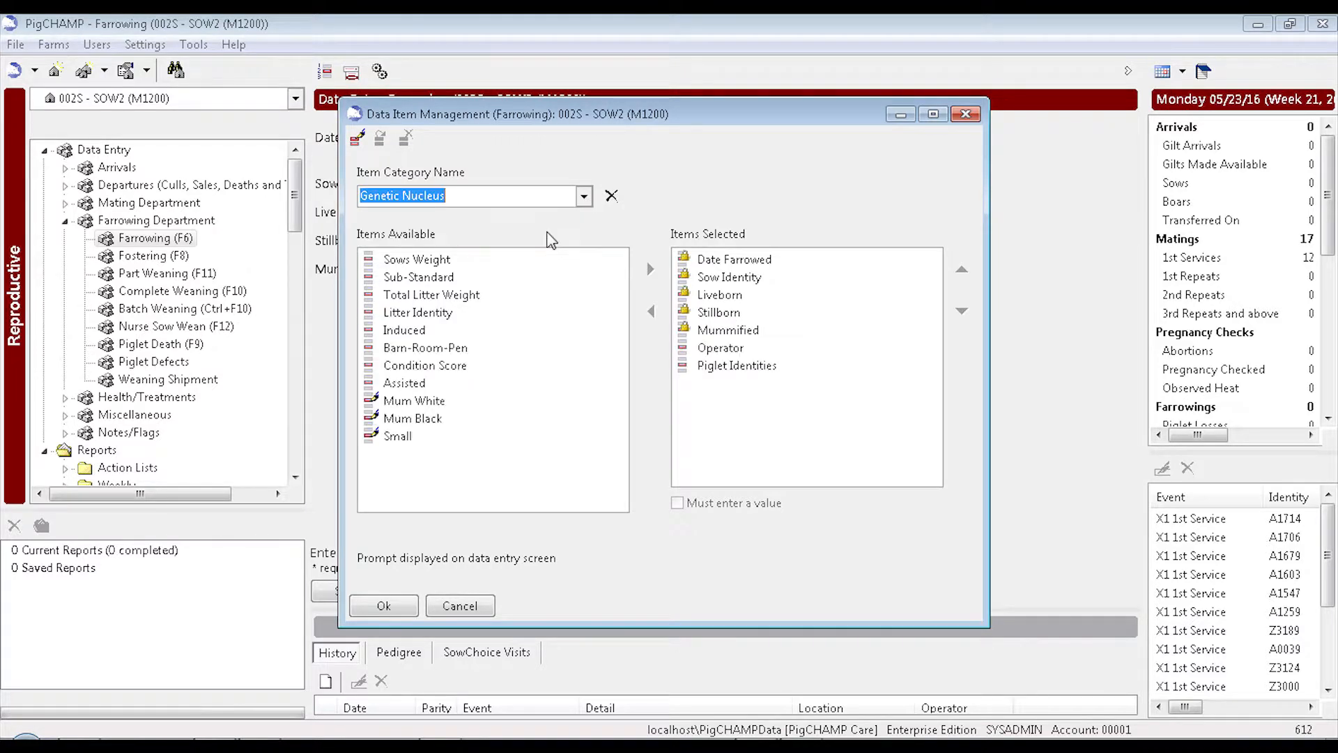
{"action": "left_click", "coordinate": [382, 605]}
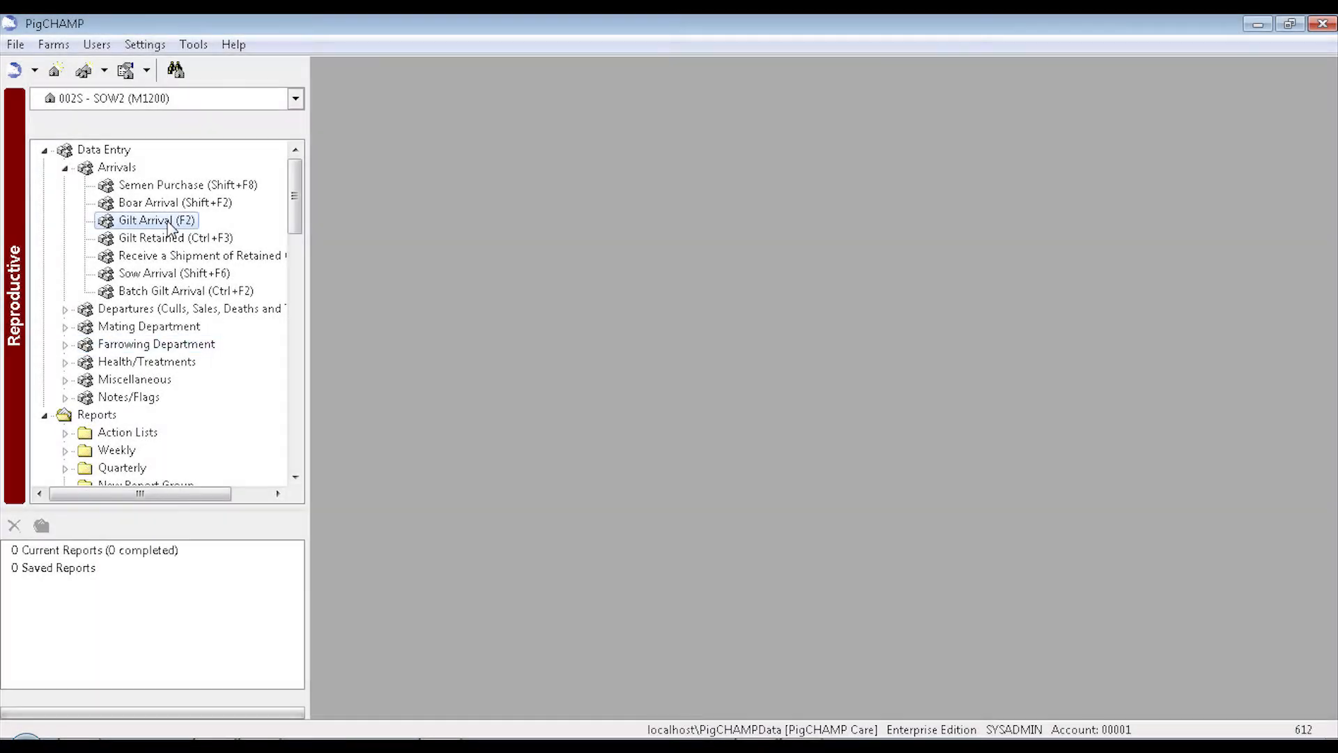
Step: Start a custom data item for the Gilt Arrival event, labelled # Teats with the prompt "Record number of teats"
{"action": "left_click", "coordinate": [166, 222]}
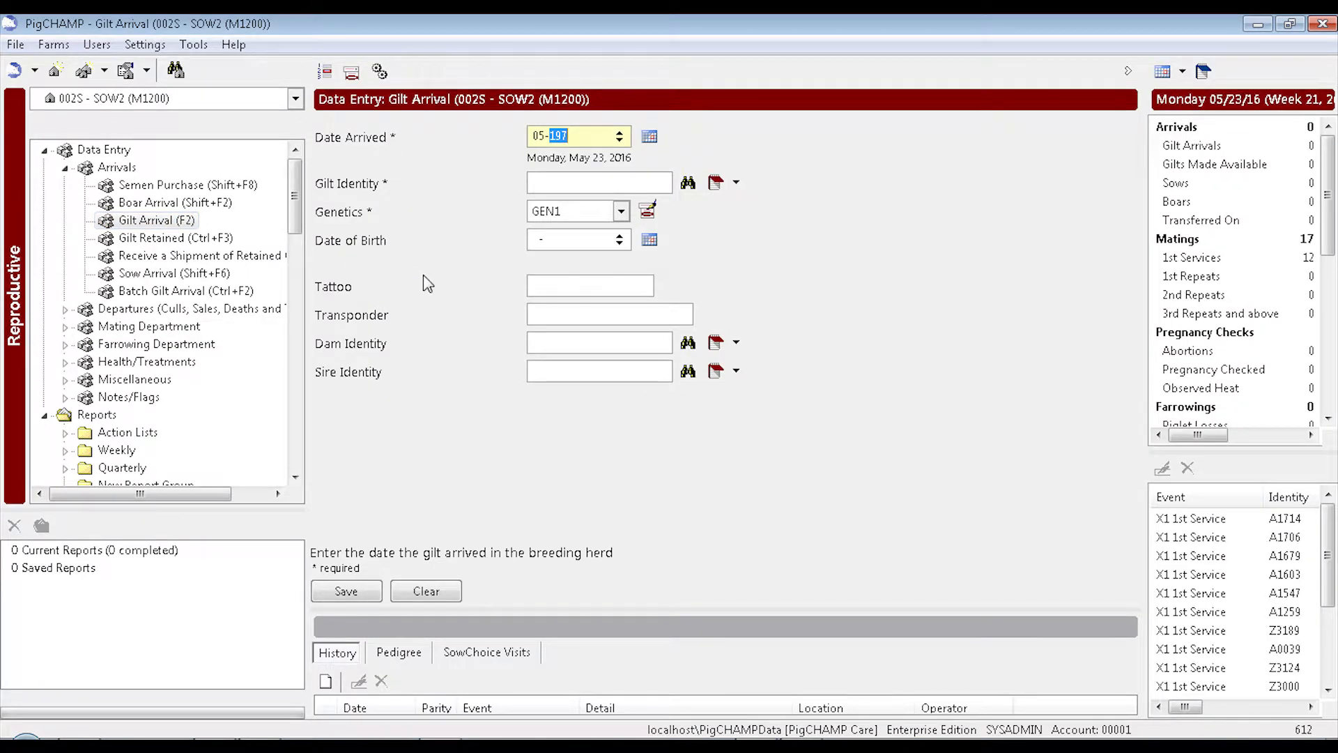
{"action": "left_click", "coordinate": [325, 72]}
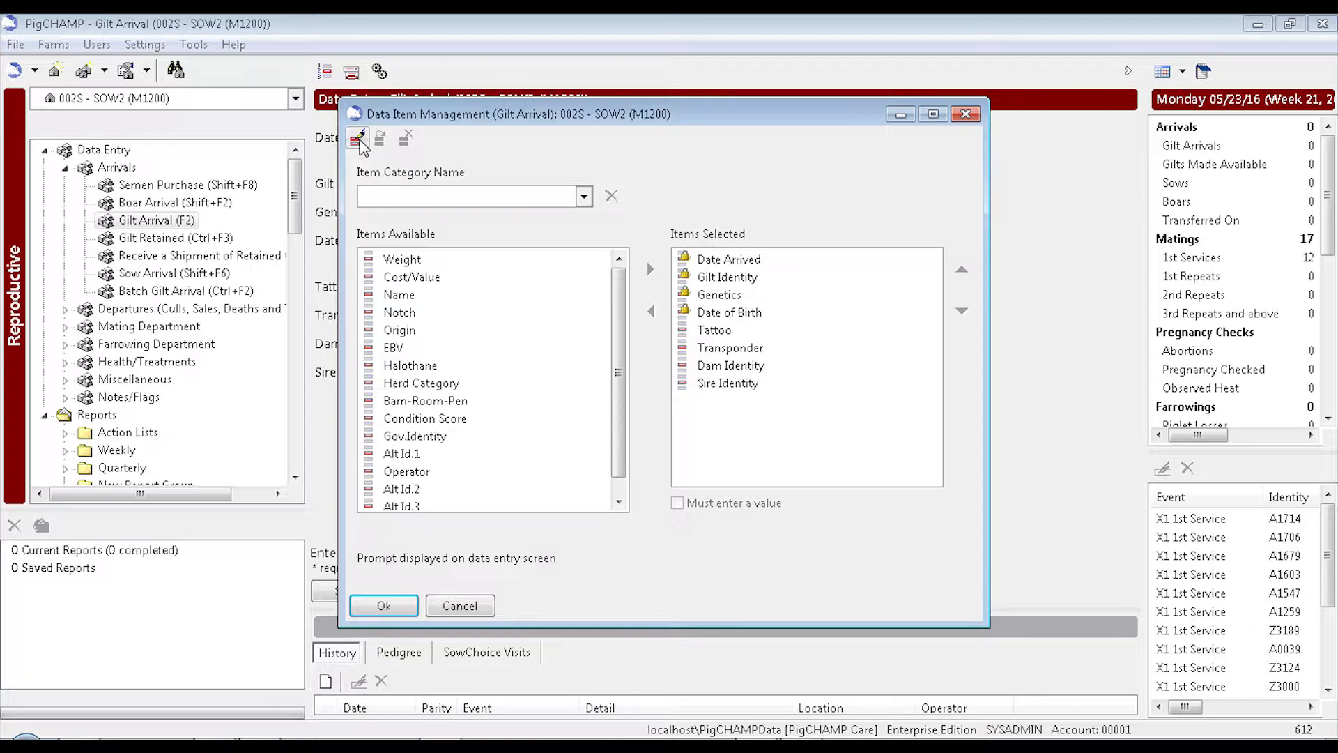
{"action": "left_click", "coordinate": [359, 140]}
{"action": "left_click", "coordinate": [405, 314]}
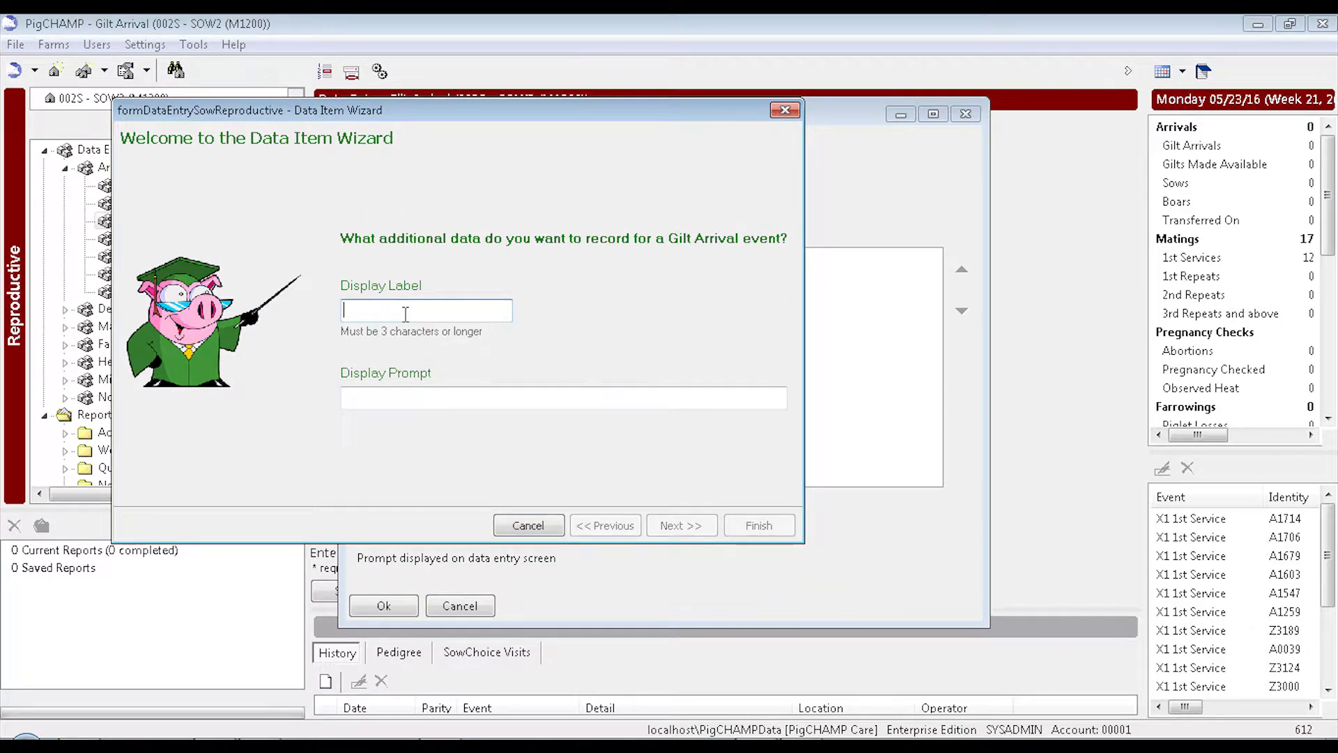
{"action": "type", "text": "# Teats"}
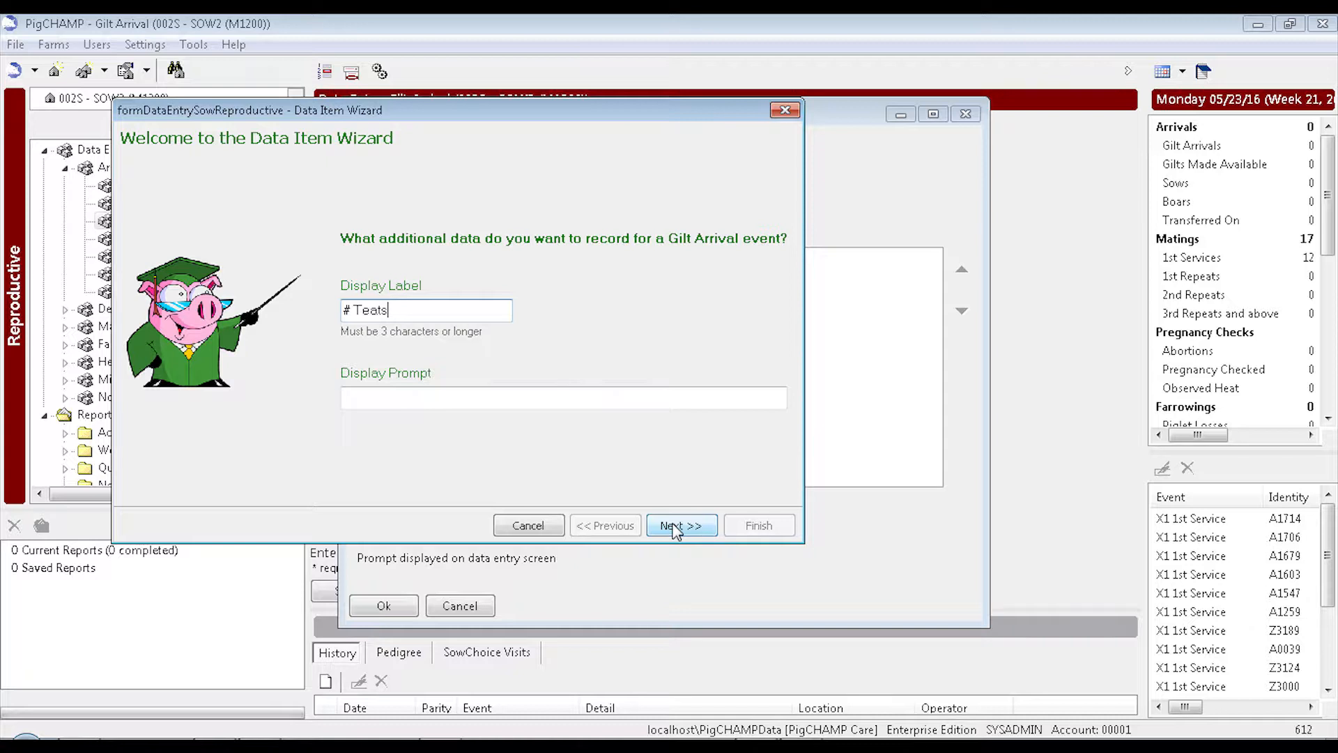
{"action": "left_click", "coordinate": [621, 399]}
{"action": "type", "text": "Record "}
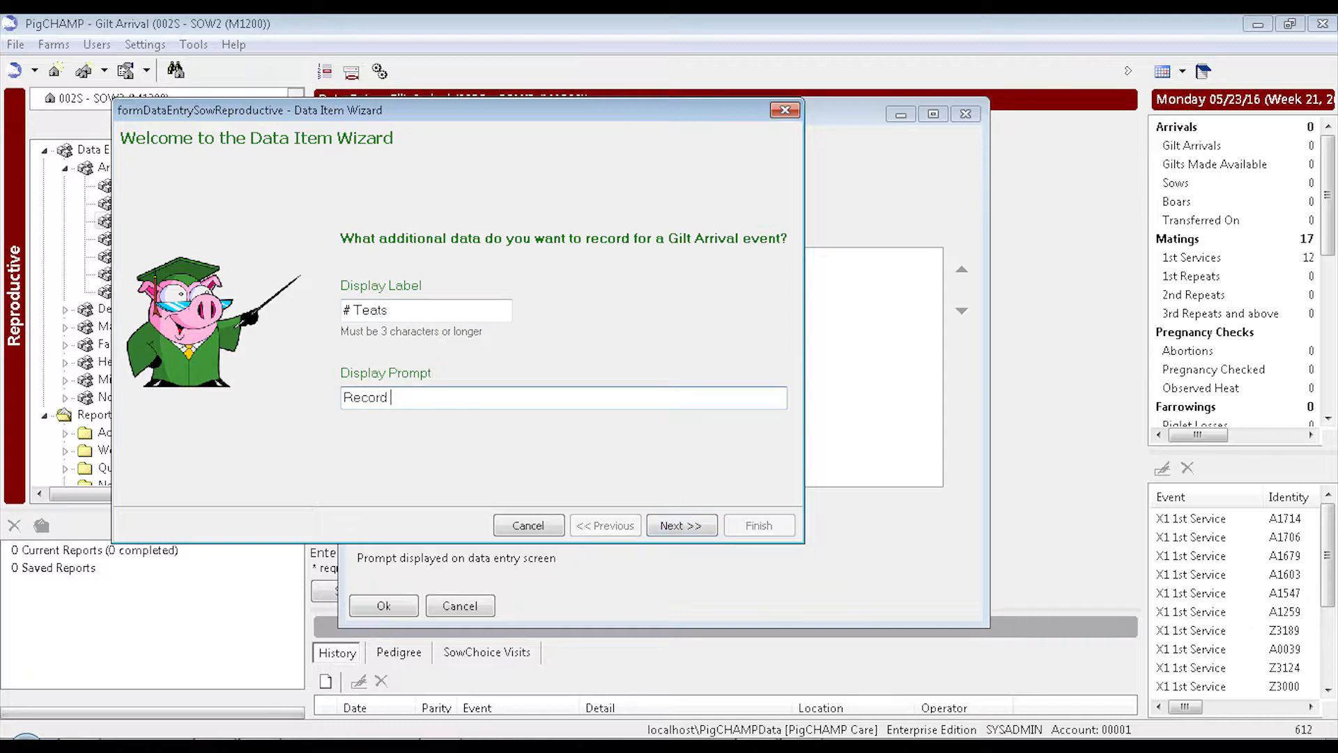
{"action": "type", "text": "number of teats"}
{"action": "left_click", "coordinate": [664, 524]}
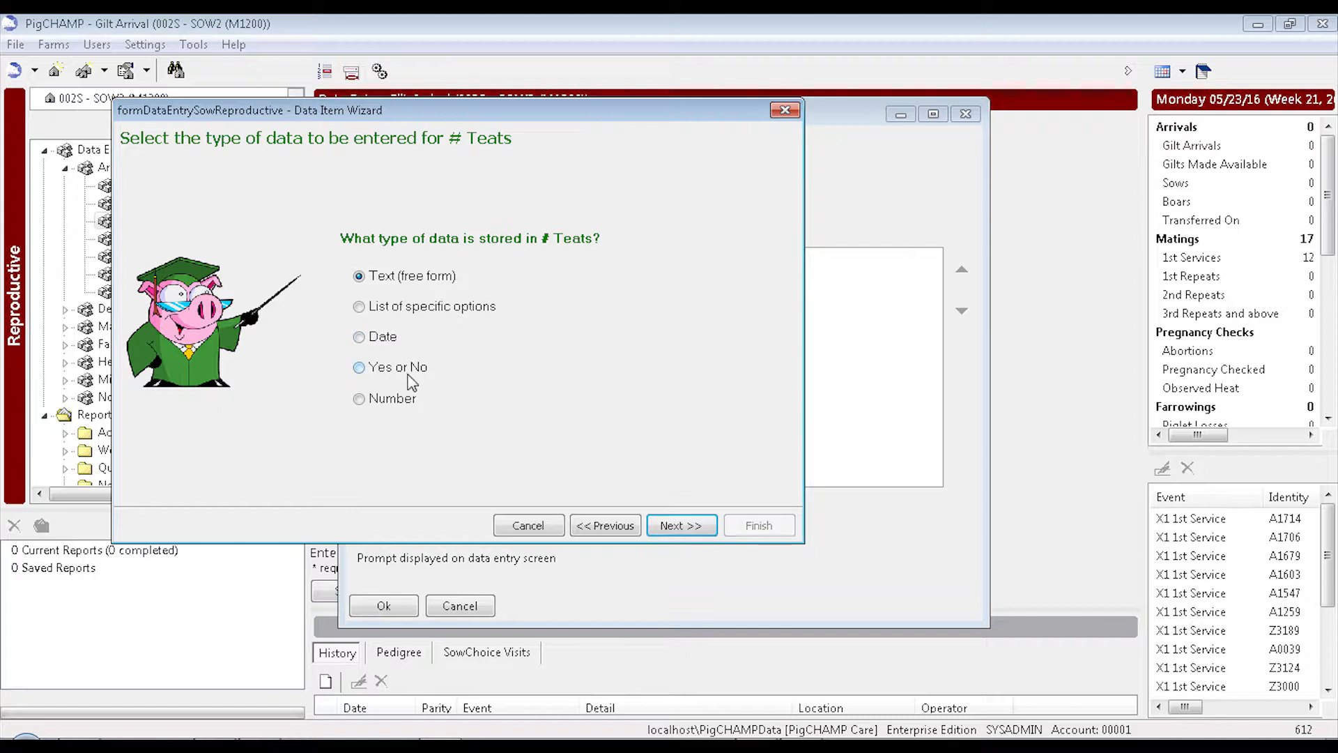
Step: Define # Teats as a number with 0 decimal places and a range of 0 to 999, and finish creating it
{"action": "left_click", "coordinate": [412, 404]}
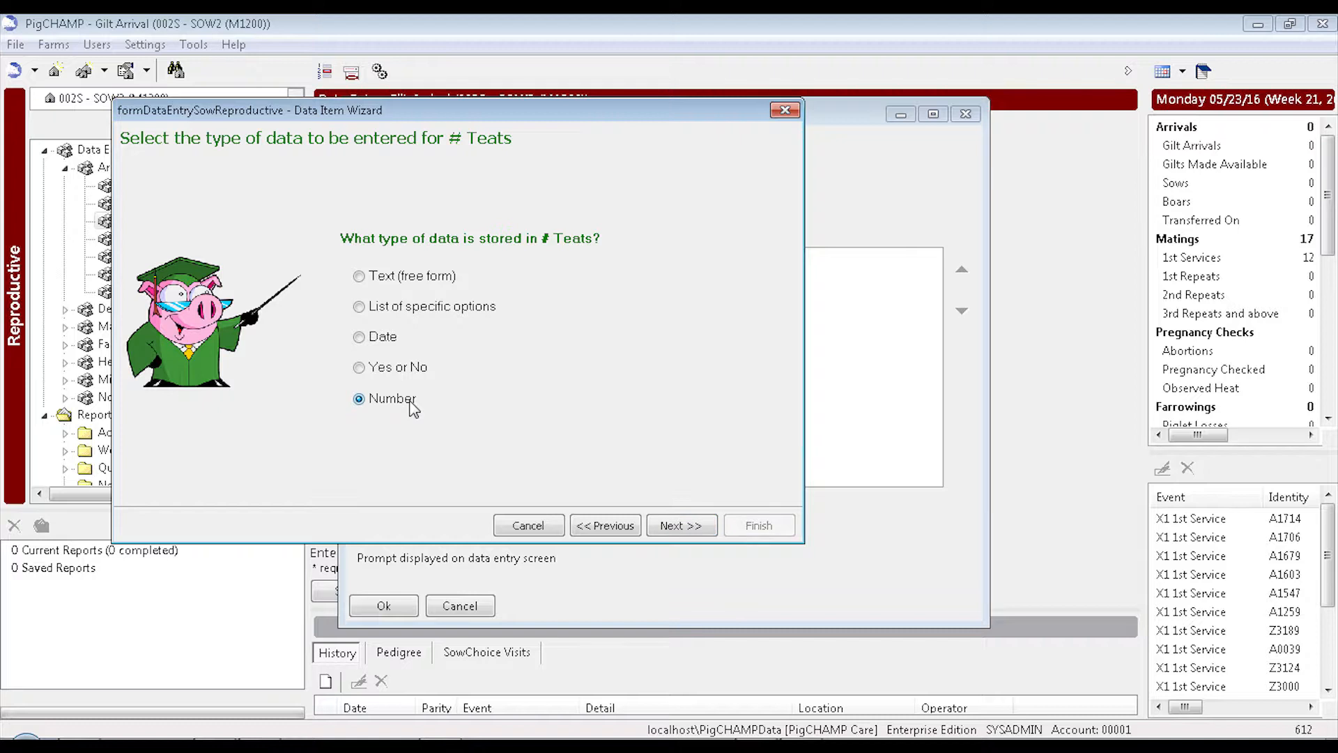
{"action": "left_click", "coordinate": [684, 525]}
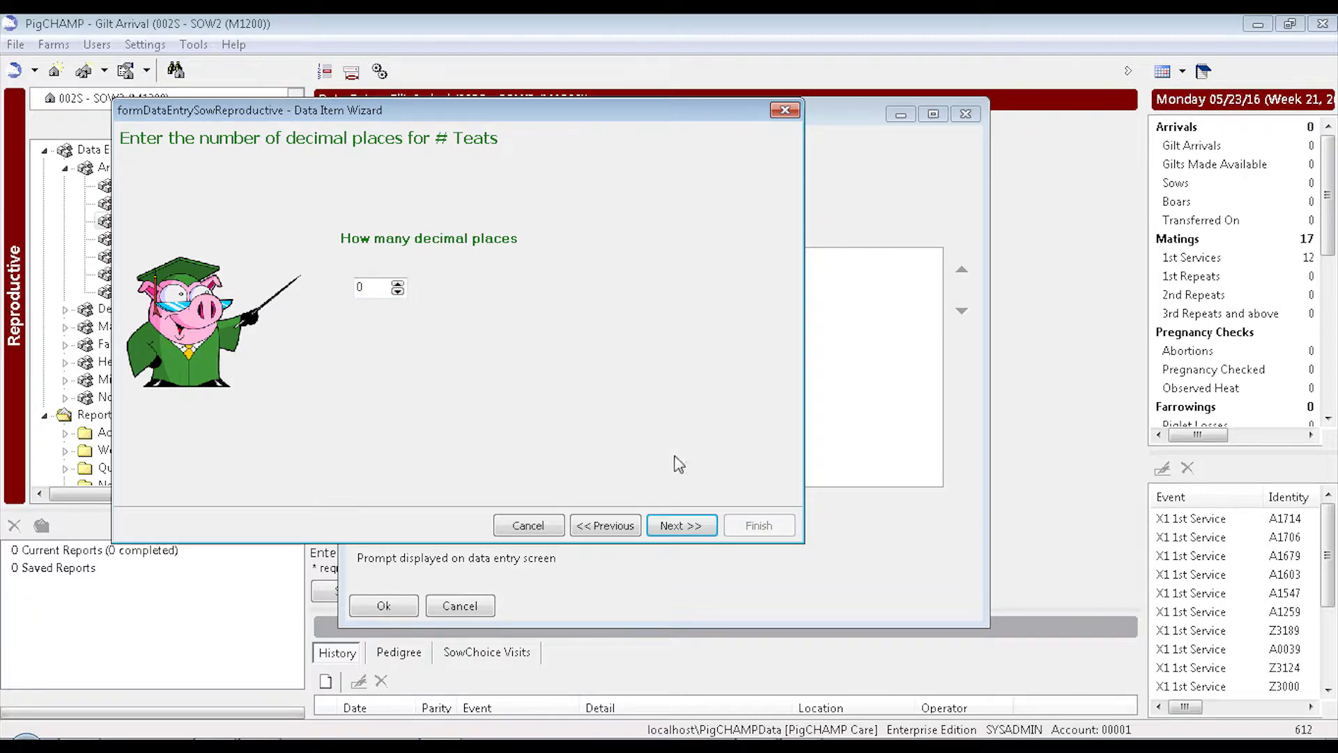
{"action": "left_click", "coordinate": [692, 530]}
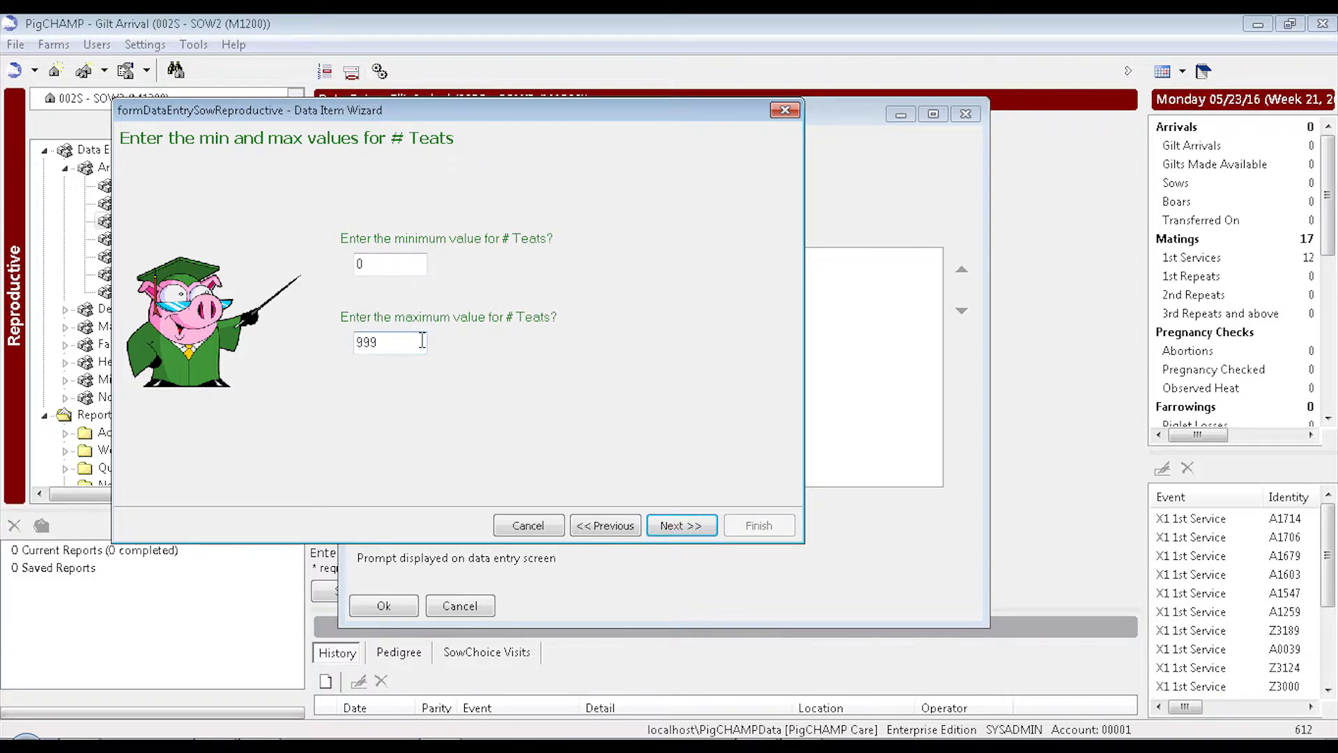
{"action": "left_click", "coordinate": [683, 527]}
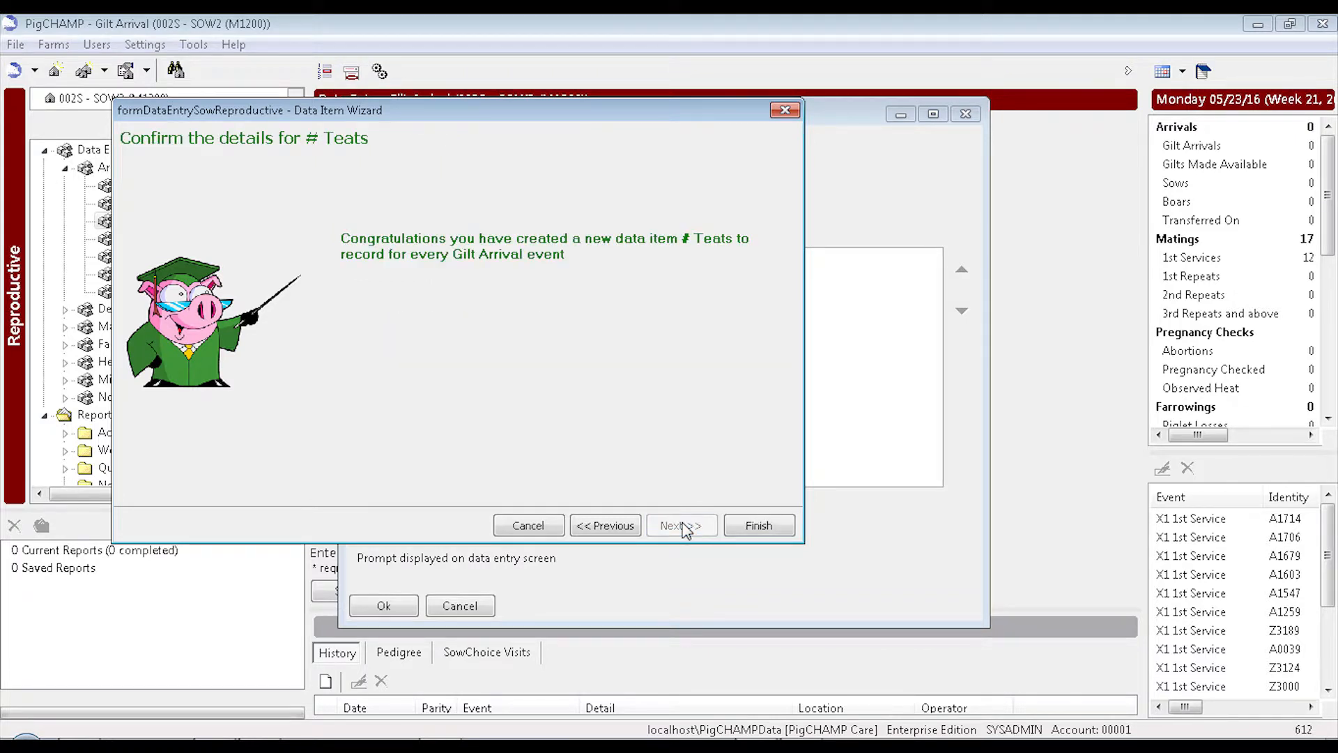
{"action": "left_click", "coordinate": [759, 526]}
Step: Add the custom # Teats item to the selected items of the Gilt Arrival form and apply it
{"action": "left_click", "coordinate": [535, 491]}
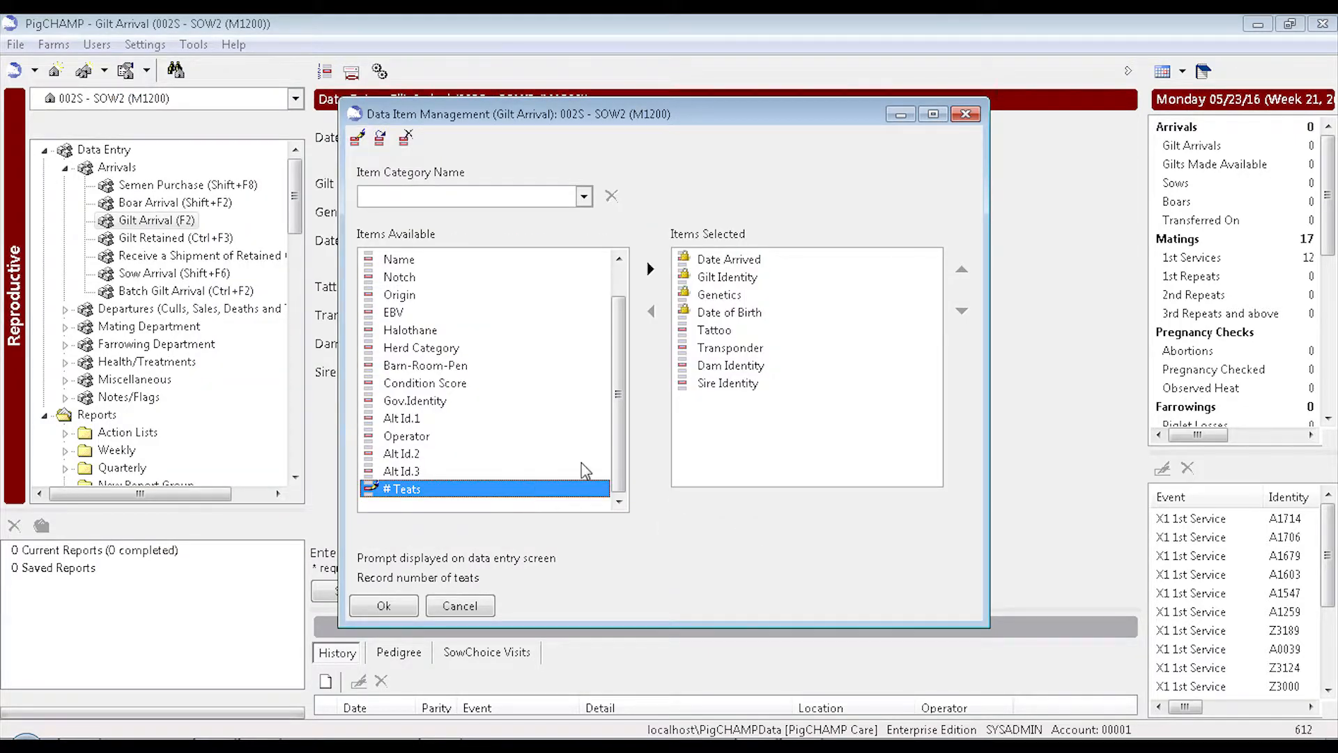
{"action": "left_click", "coordinate": [651, 268]}
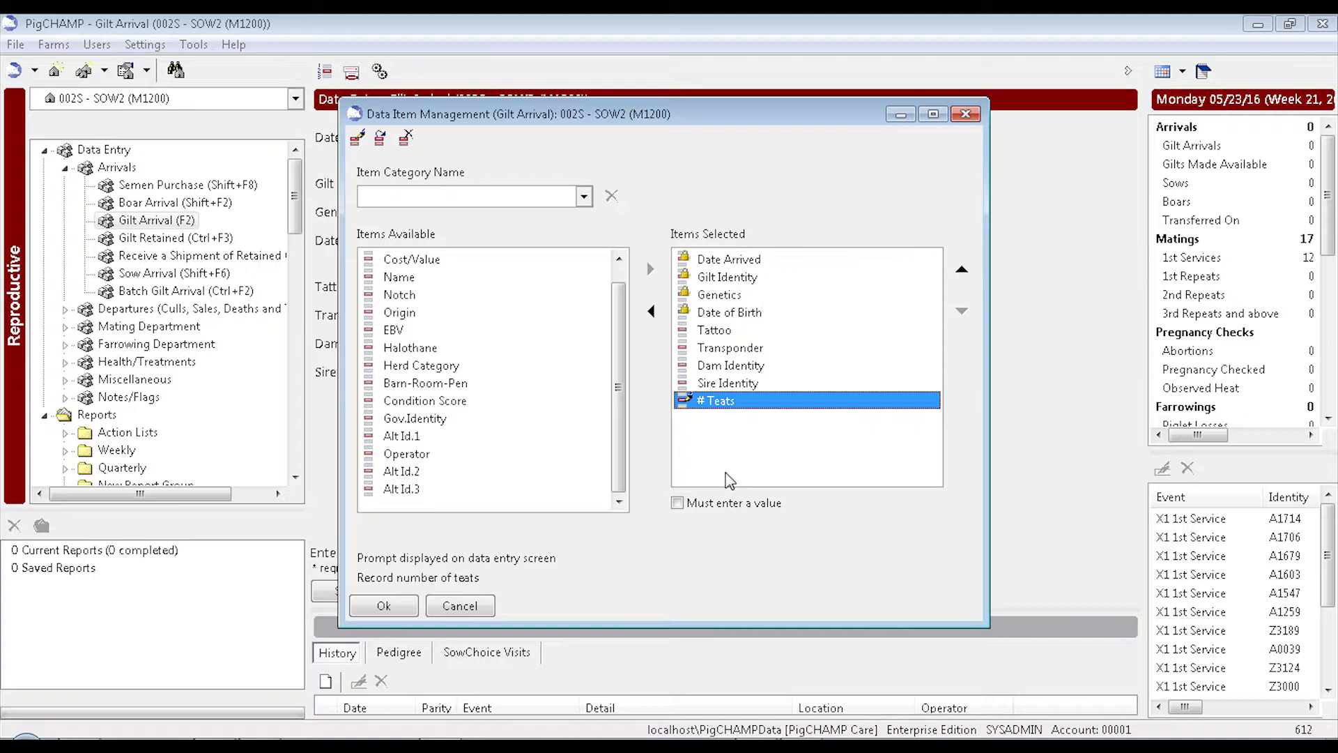
{"action": "left_click", "coordinate": [385, 605]}
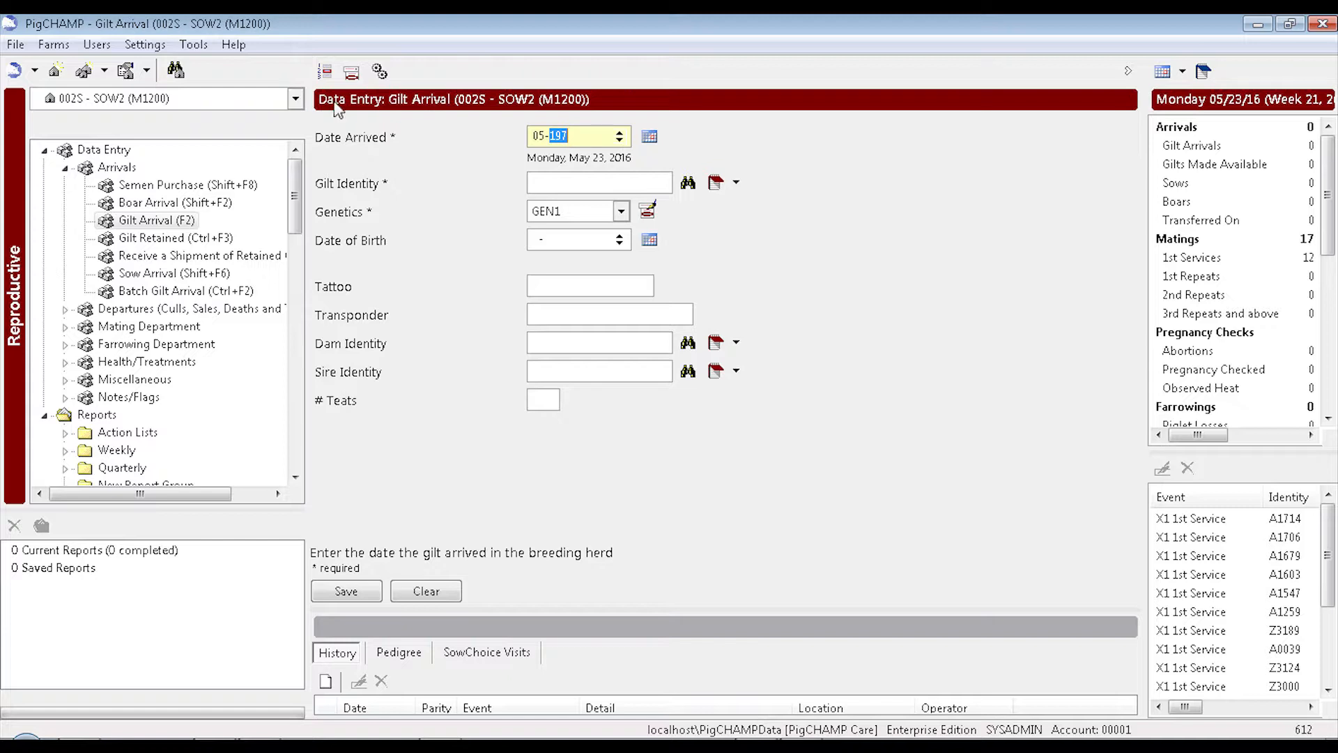
Step: Edit the custom # Teats item of the Gilt Arrival form and change its display label to Teat #
{"action": "left_click", "coordinate": [324, 72]}
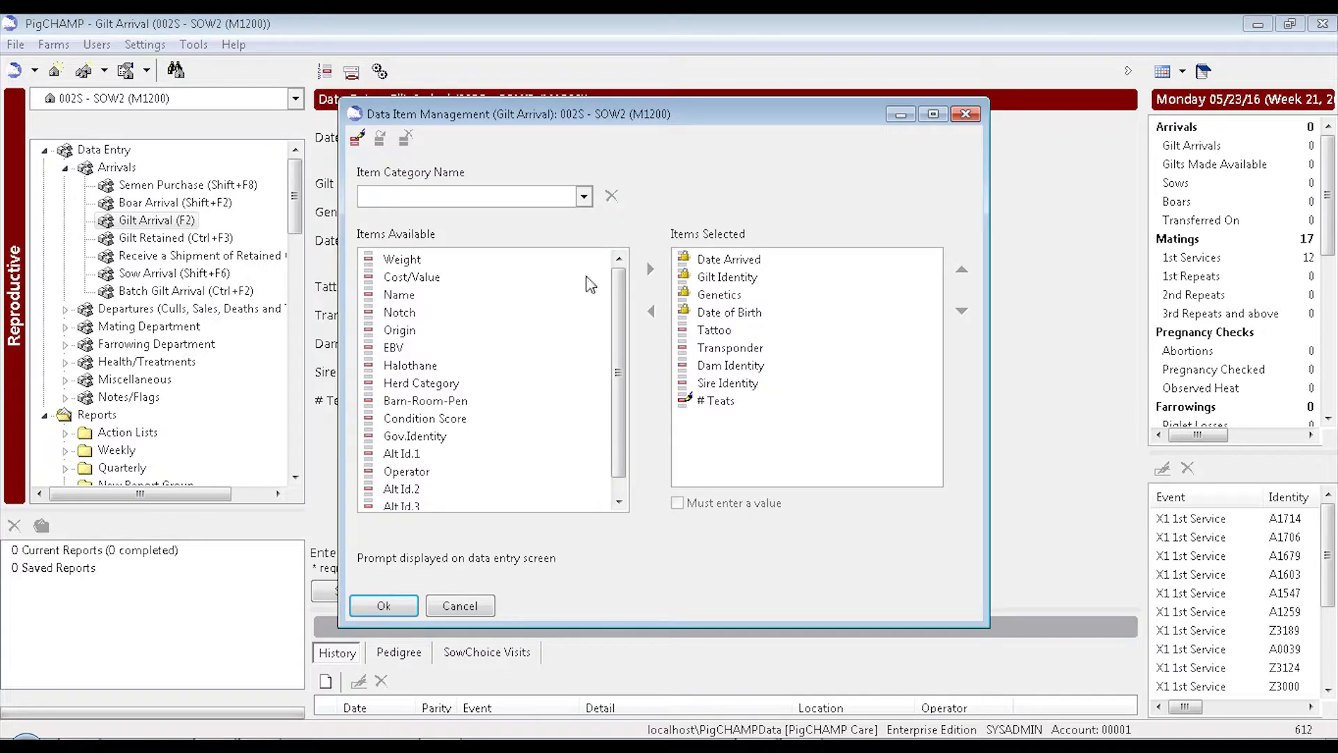
{"action": "left_click", "coordinate": [720, 403]}
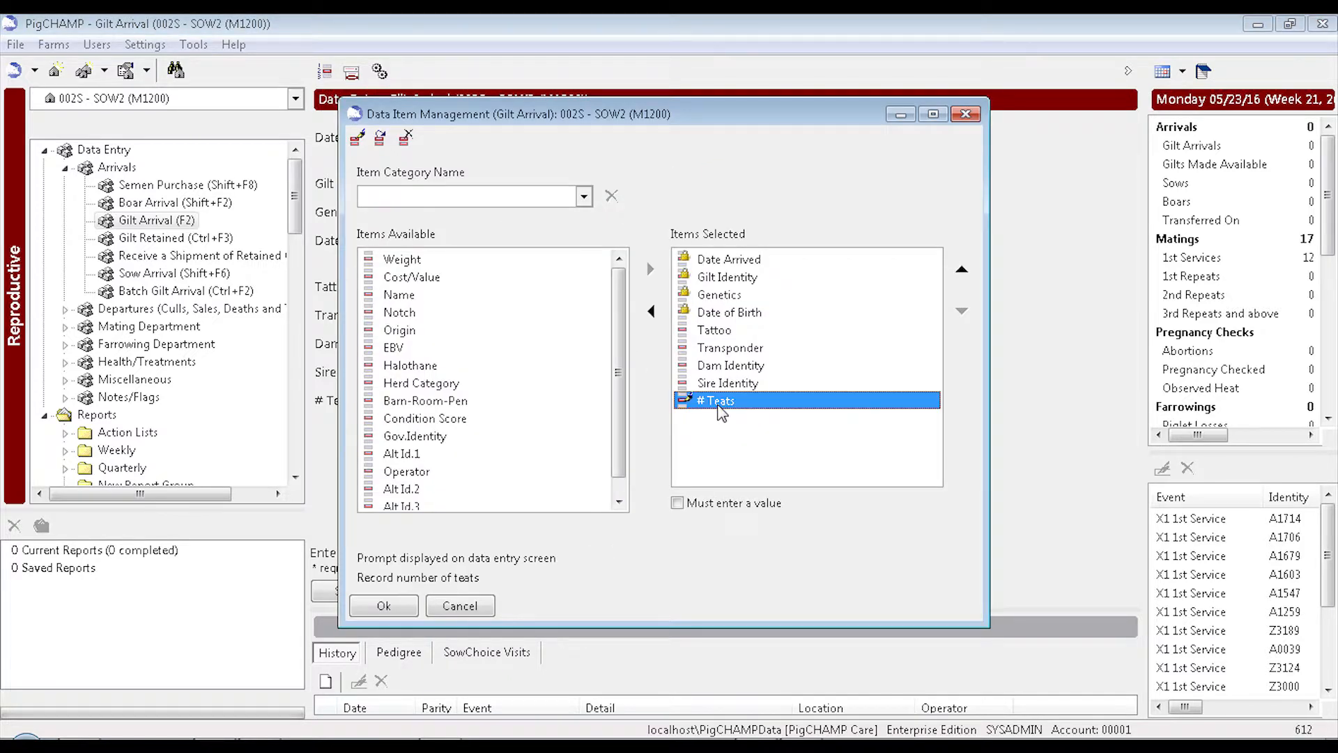
{"action": "left_click", "coordinate": [382, 145]}
{"action": "left_click_drag", "start_coordinate": [390, 310], "coordinate": [317, 324]}
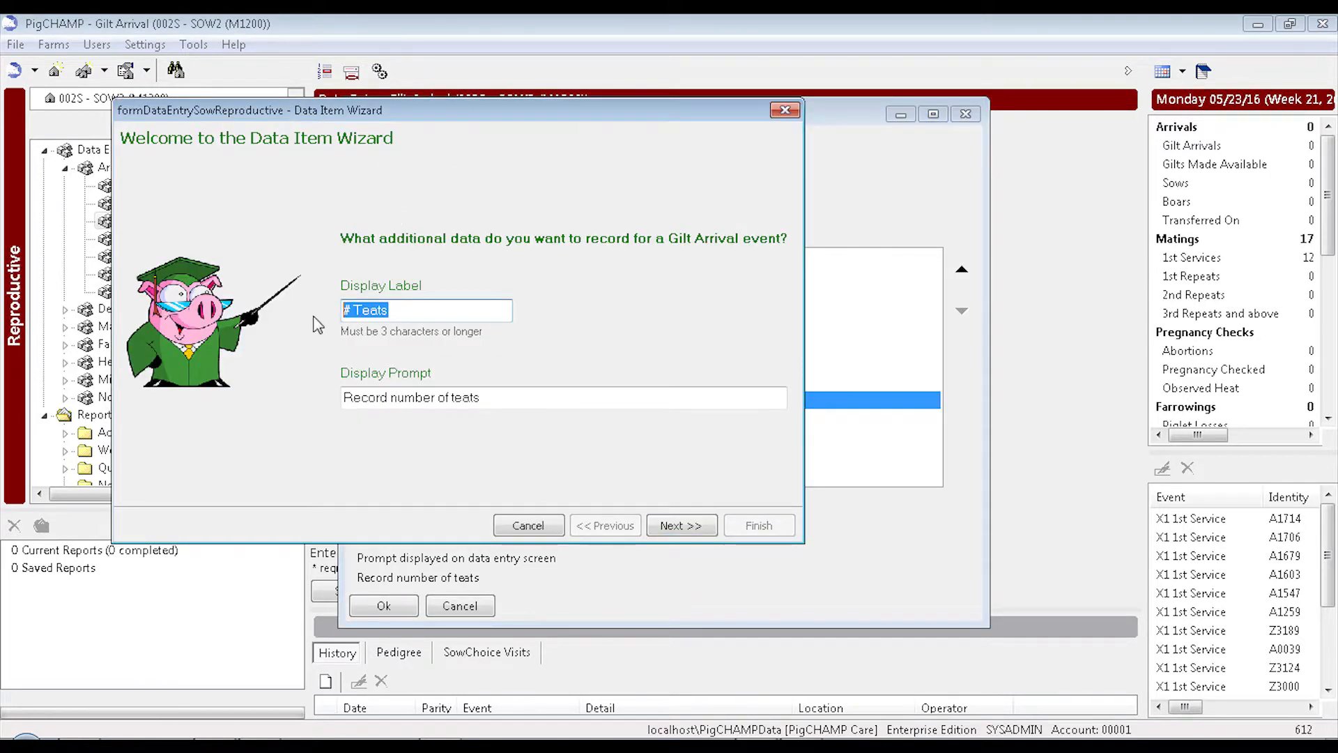
{"action": "type", "text": "Teat #"}
Step: Set the maximum value of the Teat # item to 30, keeping its other number settings
{"action": "left_click", "coordinate": [667, 526]}
{"action": "left_click", "coordinate": [668, 527]}
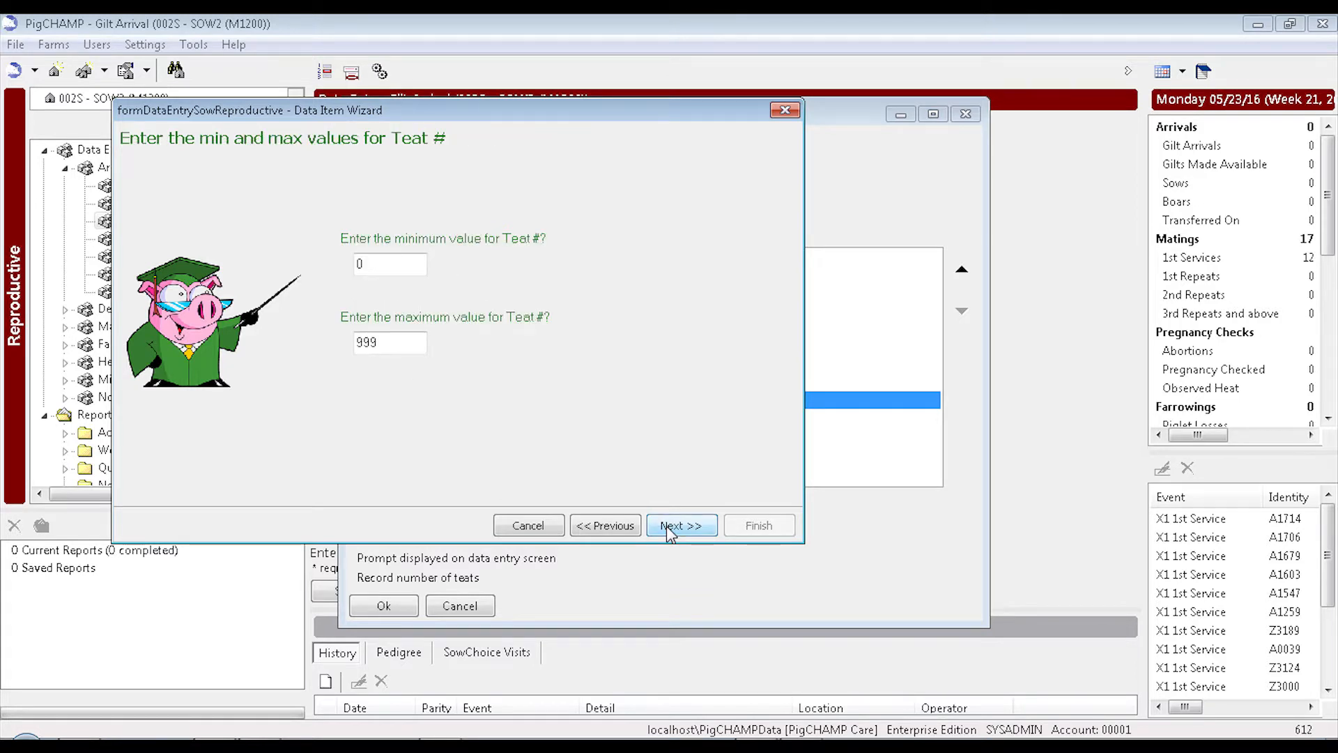
{"action": "left_click_drag", "start_coordinate": [409, 341], "coordinate": [321, 351]}
{"action": "type", "text": "30"}
{"action": "left_click", "coordinate": [695, 527]}
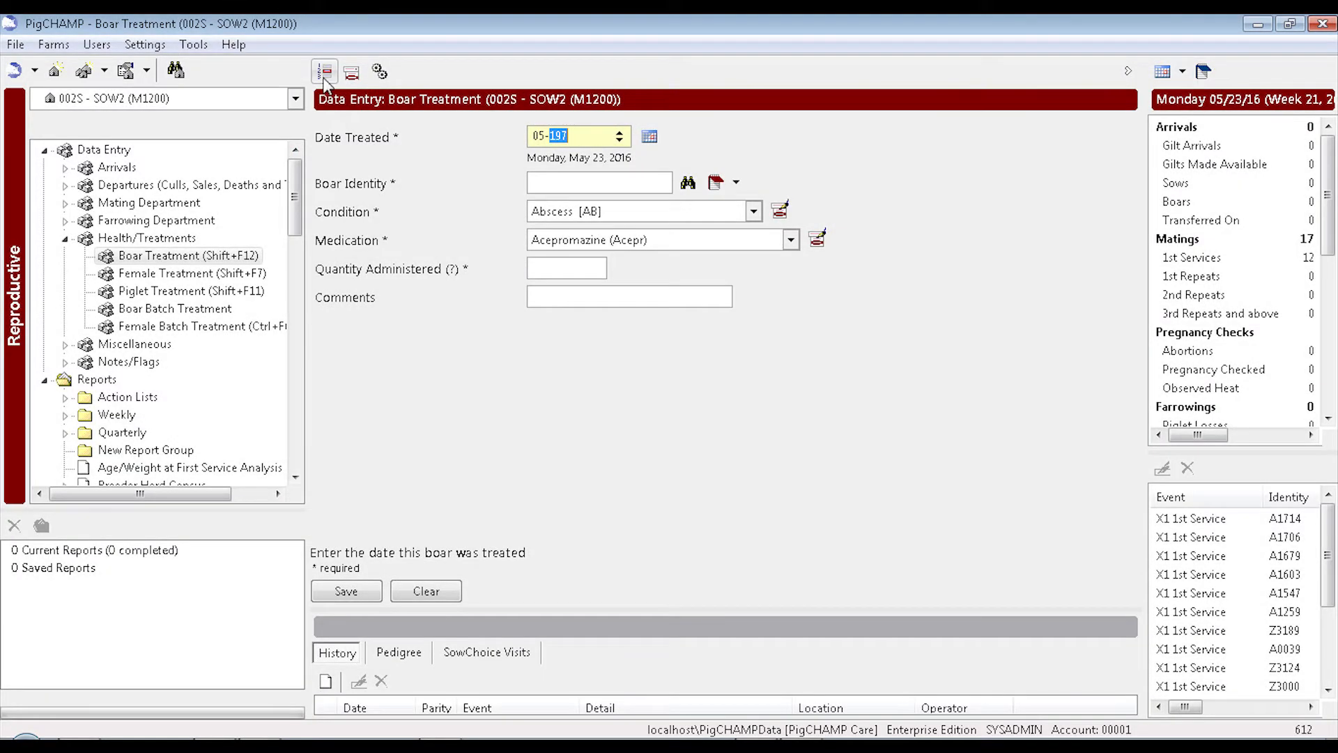
Step: Delete the user-defined Comments item from the Boar Treatment form, accepting its existing data being affected, and apply the change
{"action": "left_click", "coordinate": [325, 72]}
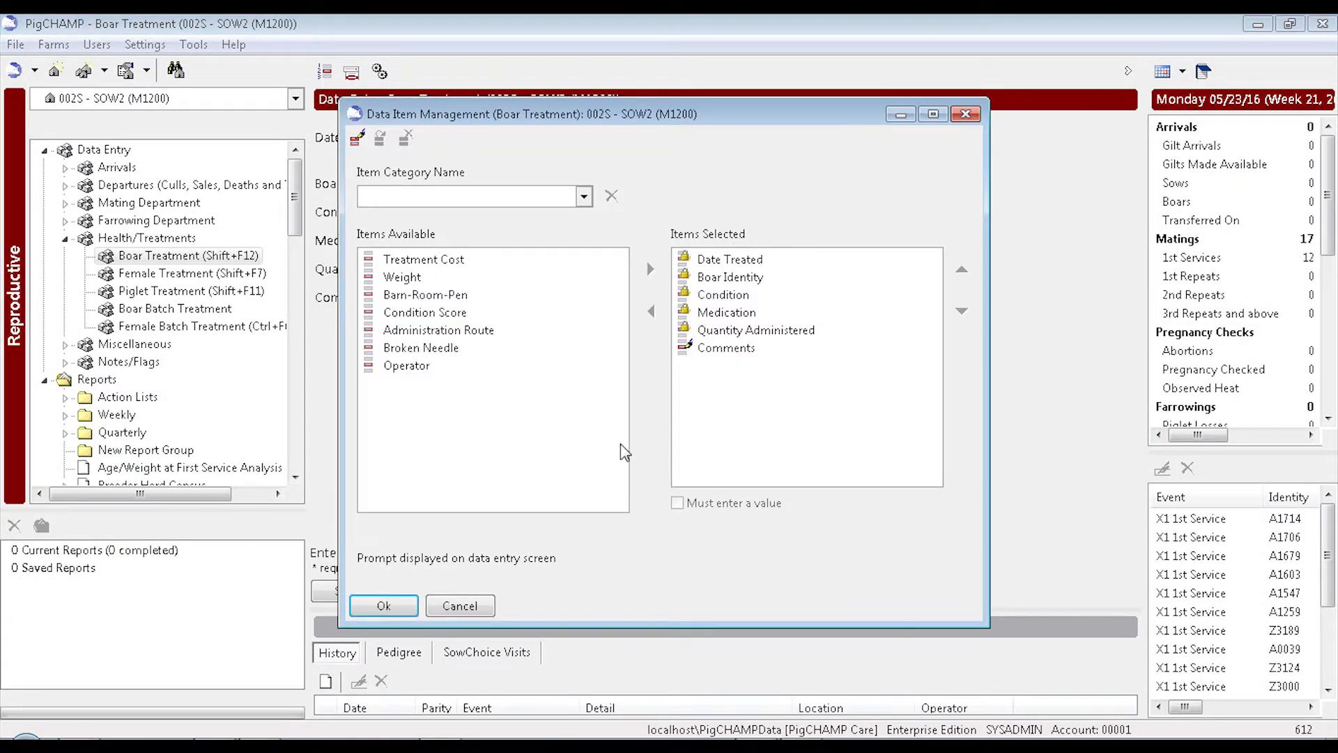
{"action": "left_click", "coordinate": [723, 354]}
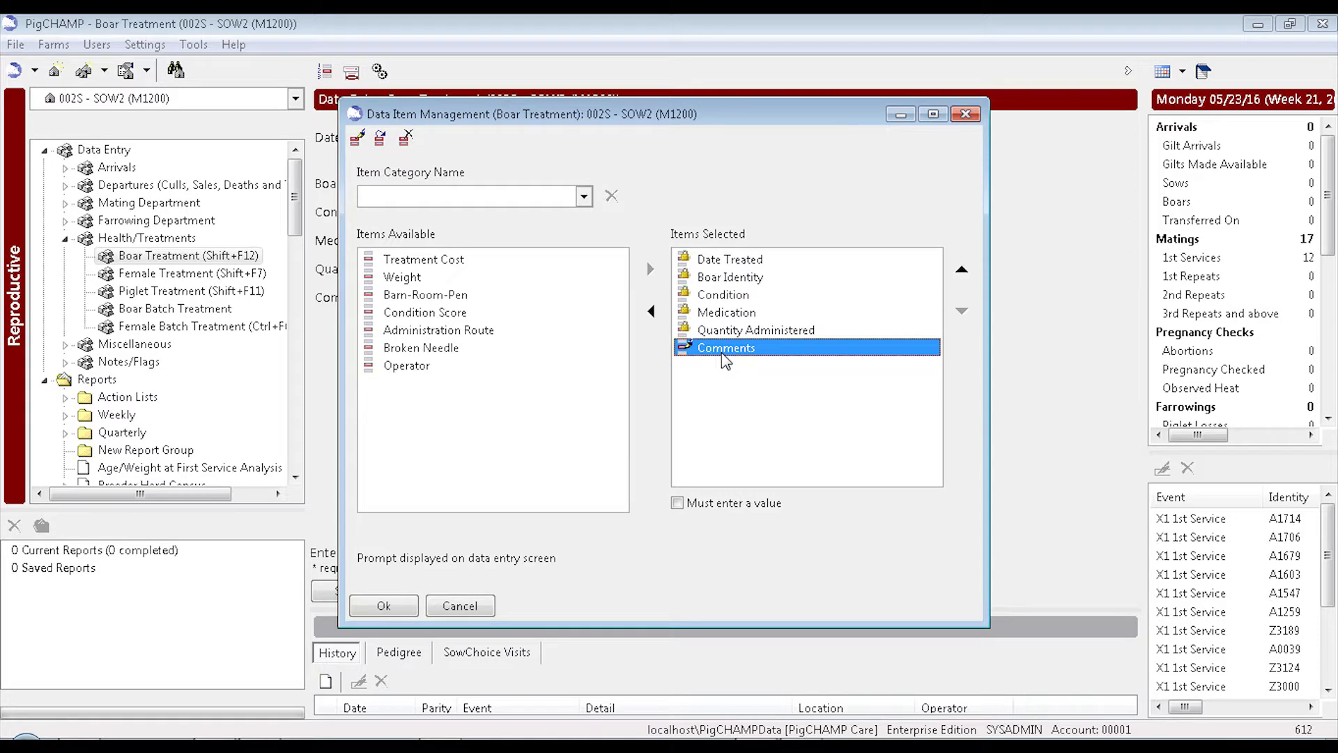
{"action": "left_click", "coordinate": [407, 138]}
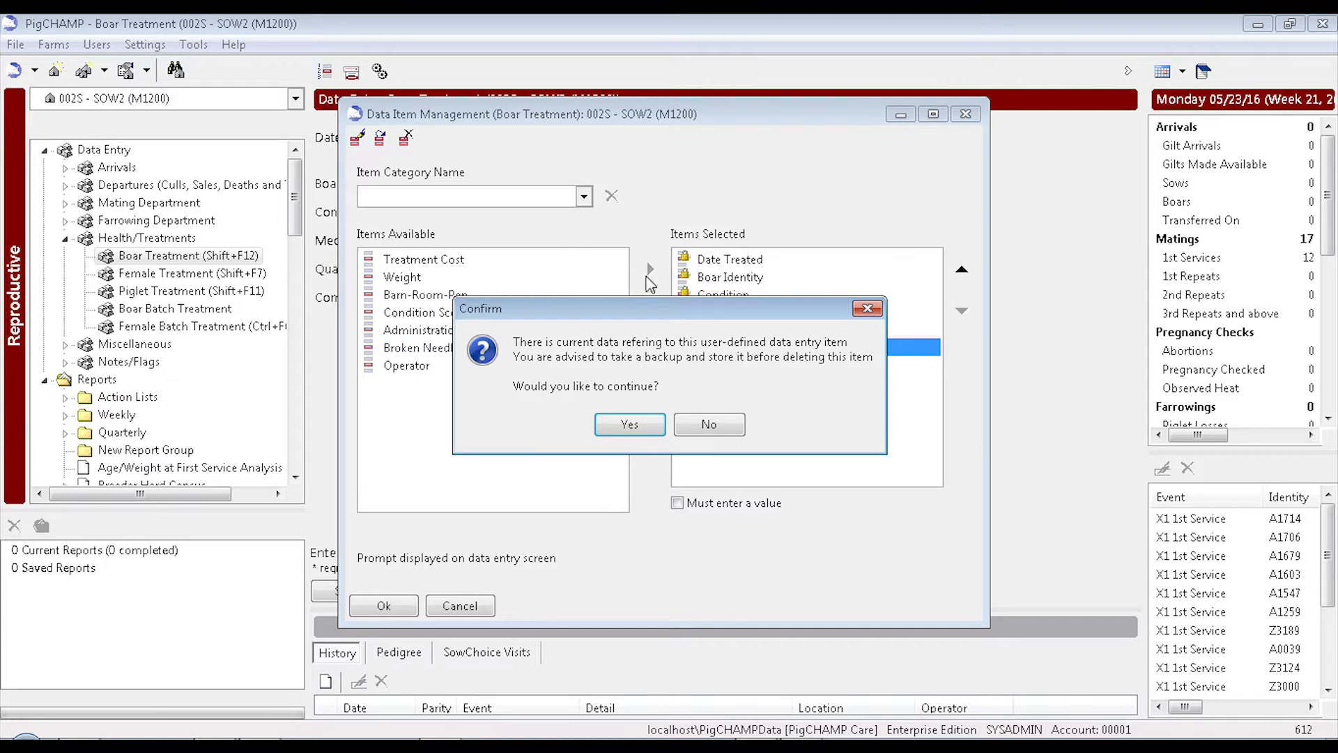
{"action": "left_click", "coordinate": [630, 427]}
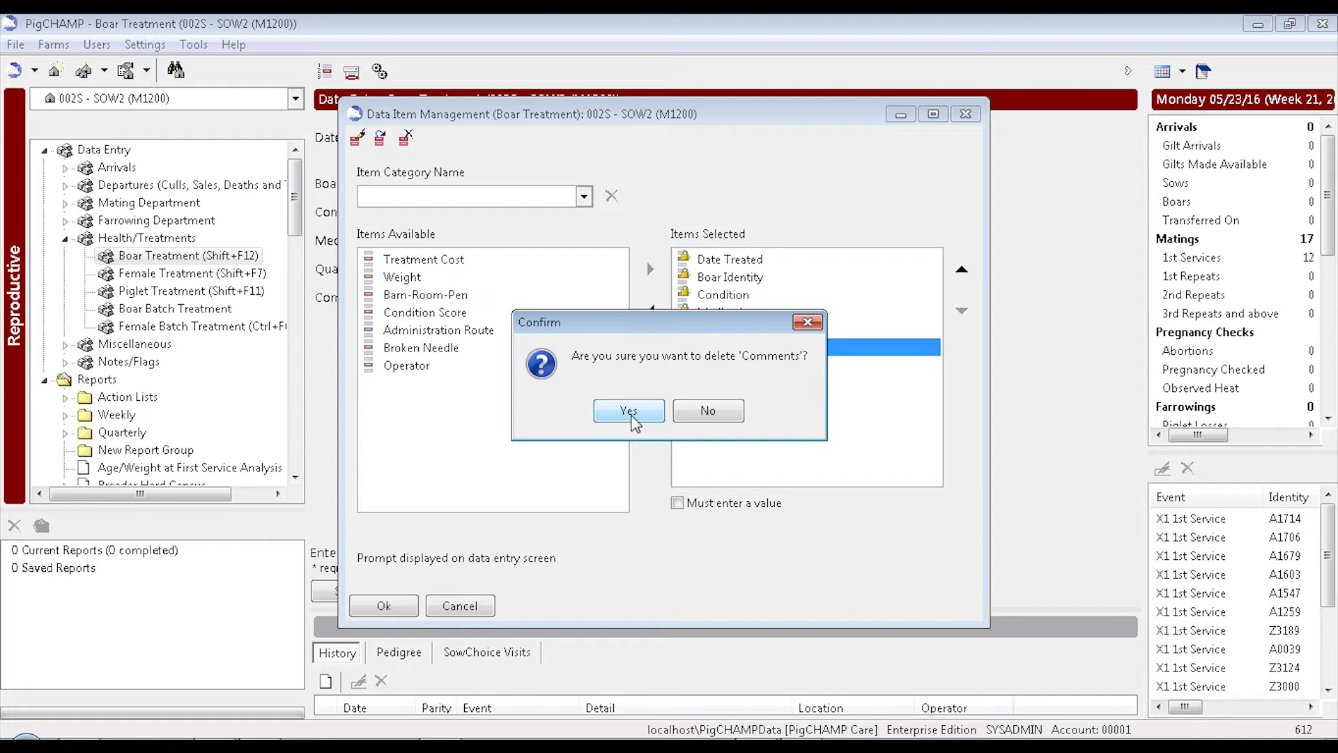
{"action": "left_click", "coordinate": [630, 412]}
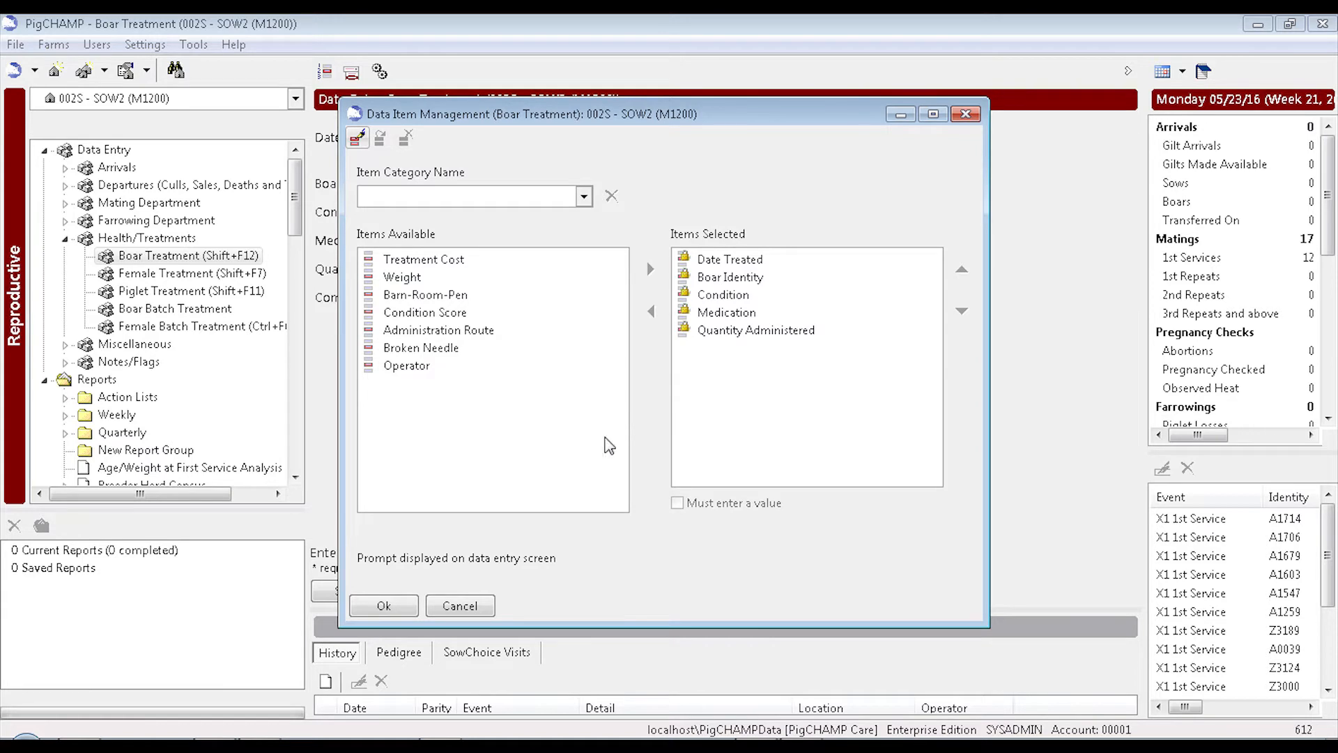
{"action": "left_click", "coordinate": [383, 603]}
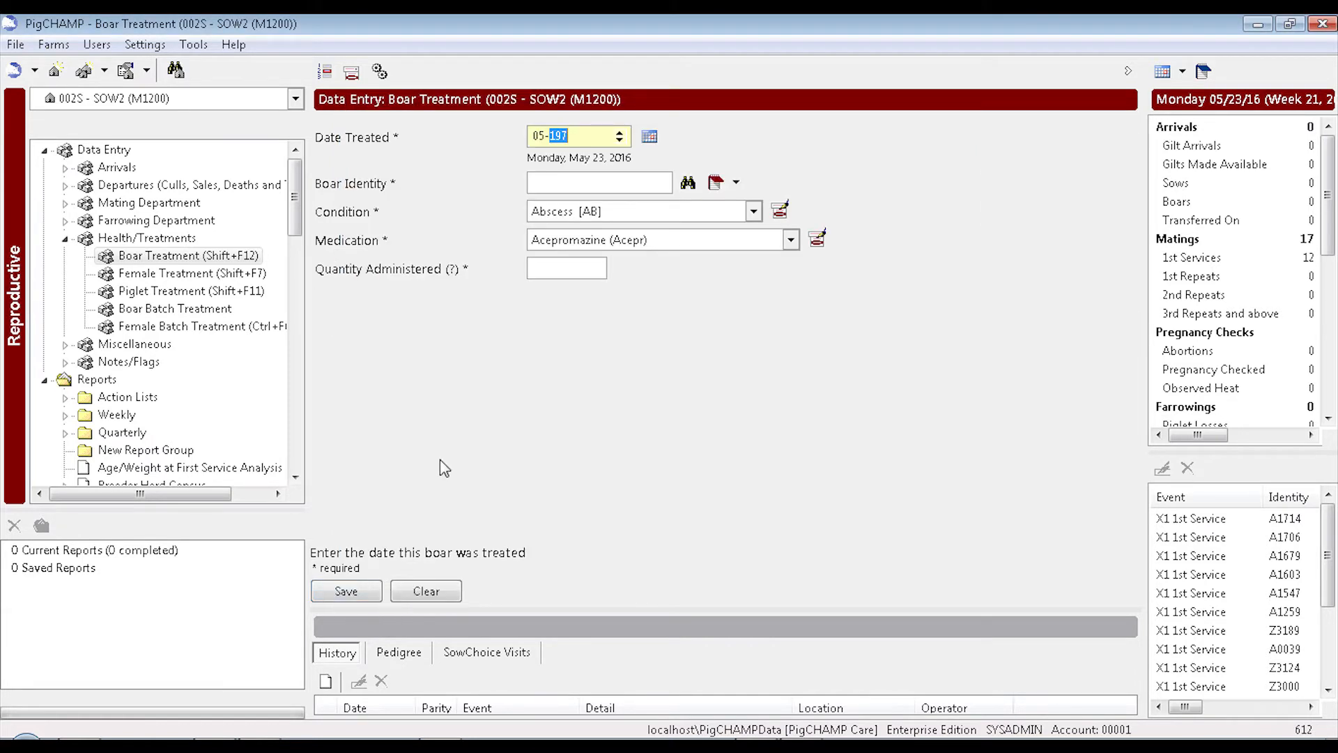